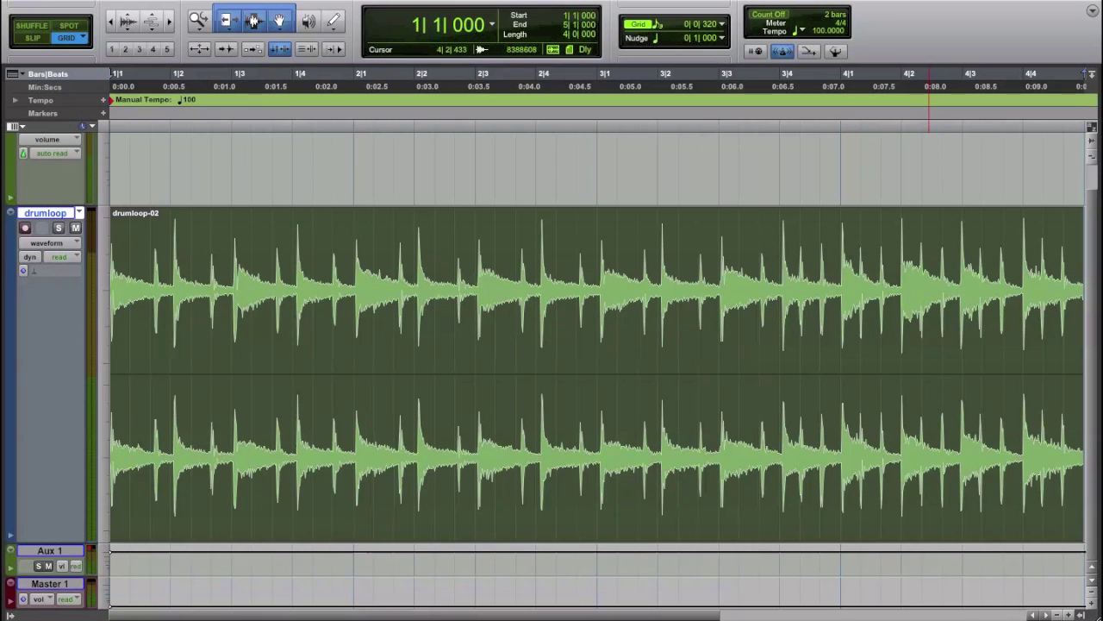
Step: Play back the drum loop and check the available grid value options
{"action": "key", "text": "space"}
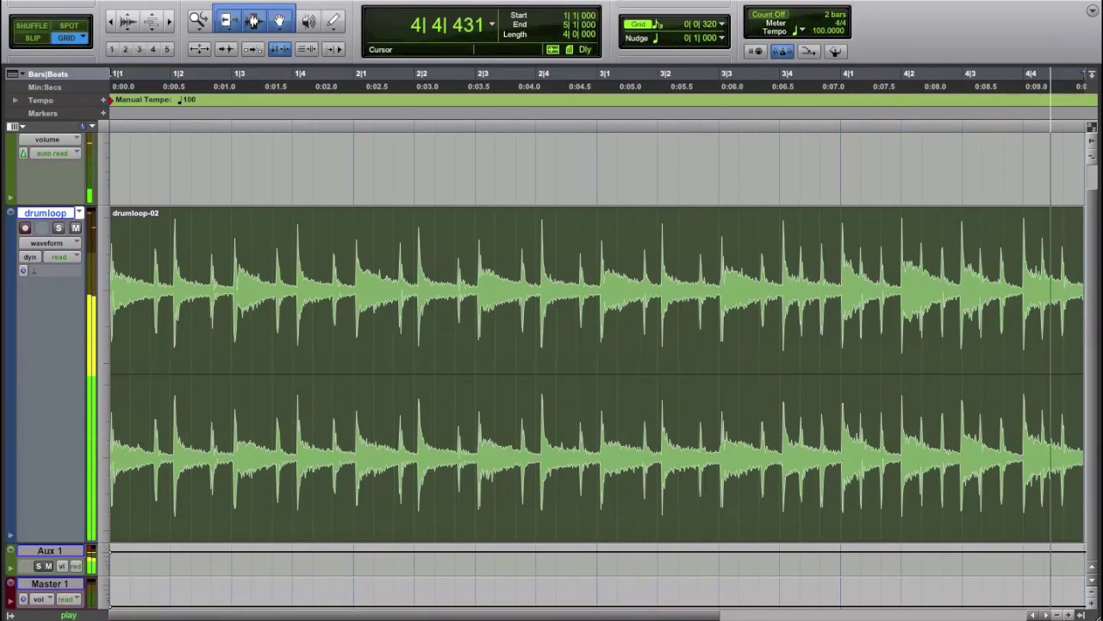
{"action": "key", "text": "space"}
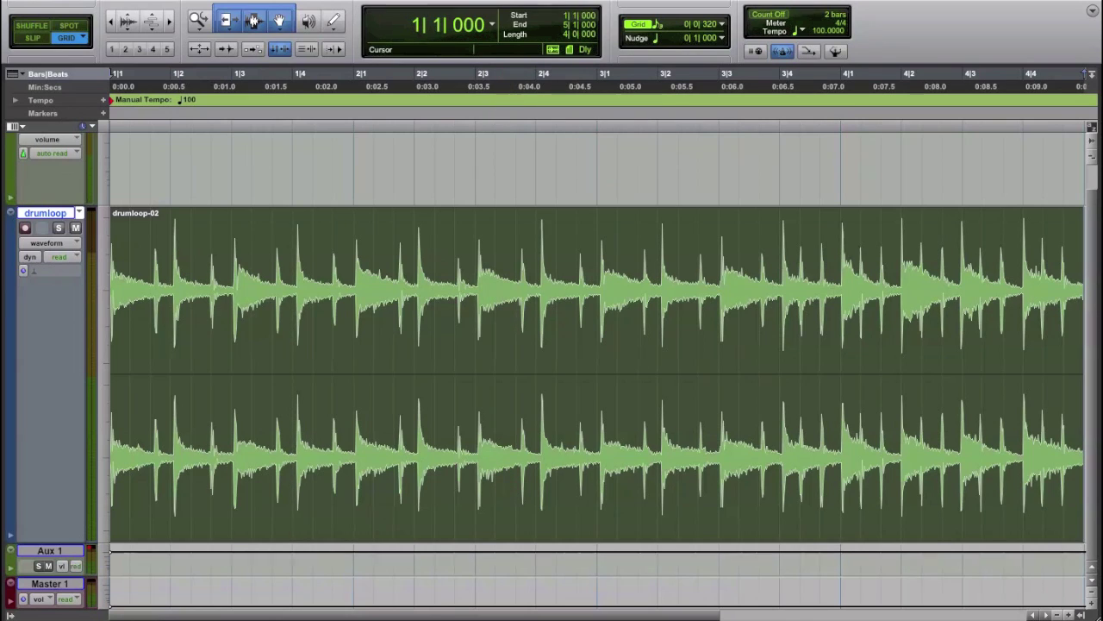
{"action": "left_click", "coordinate": [721, 25]}
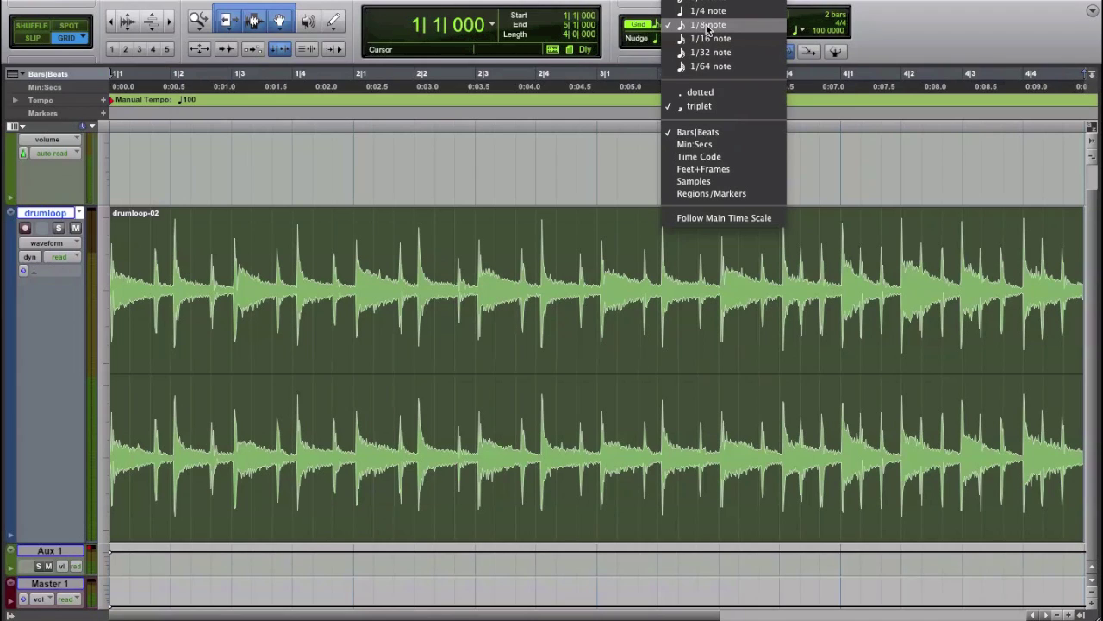
{"action": "left_click", "coordinate": [923, 33]}
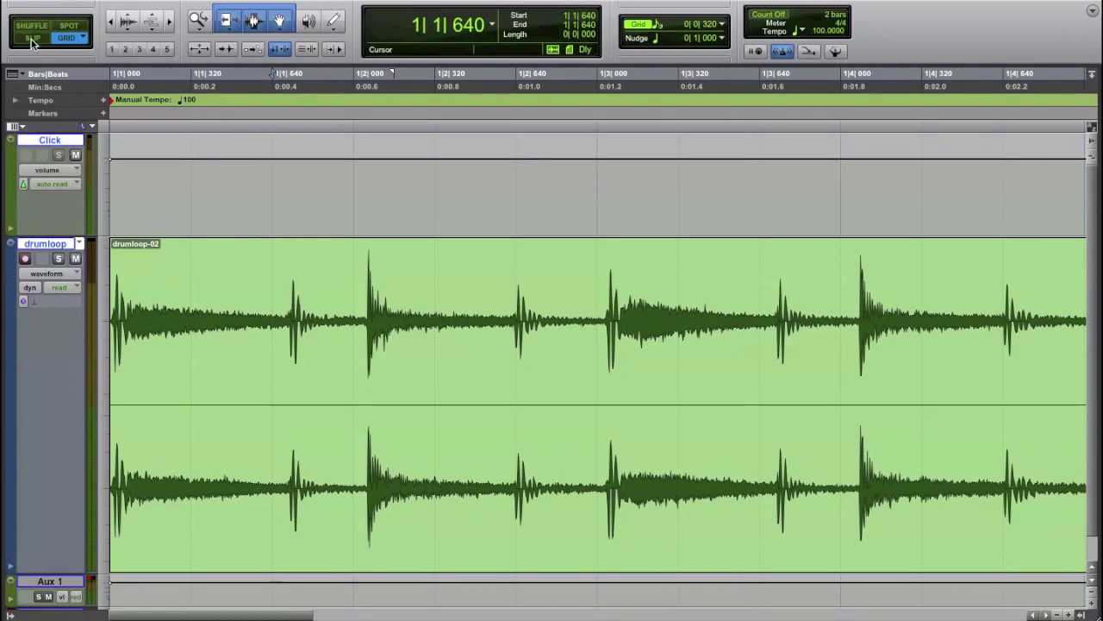
Step: In Slip mode, separate the drumloop clip just before each of the five drum hits following the first one
{"action": "key", "text": "F2"}
{"action": "left_click", "coordinate": [287, 303]}
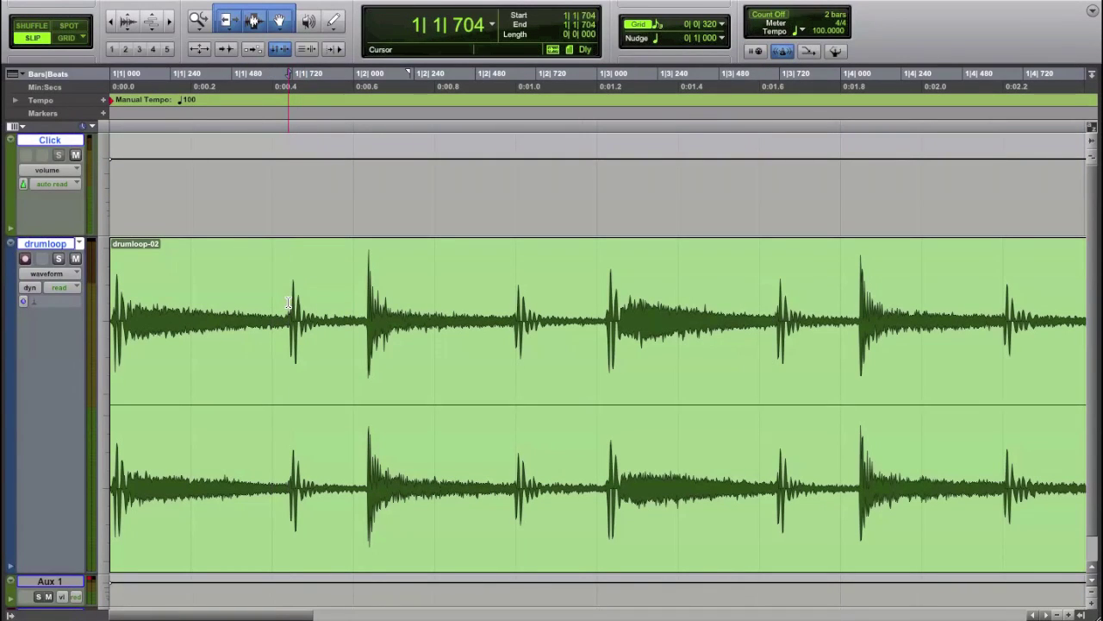
{"action": "key", "text": "super+e"}
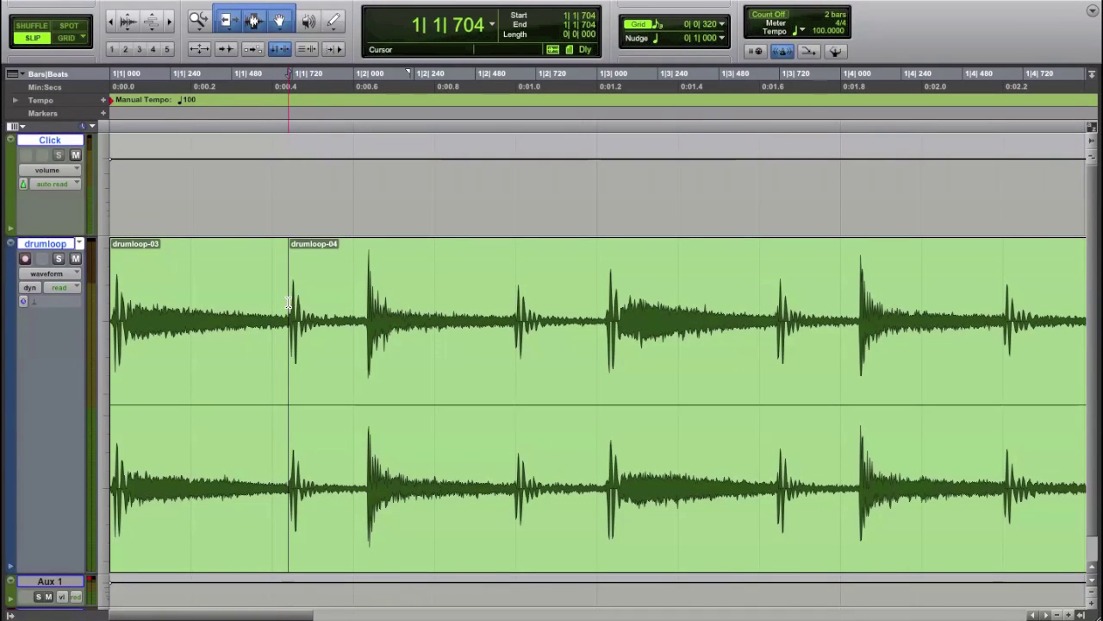
{"action": "left_click", "coordinate": [366, 303]}
{"action": "key", "text": "super+e"}
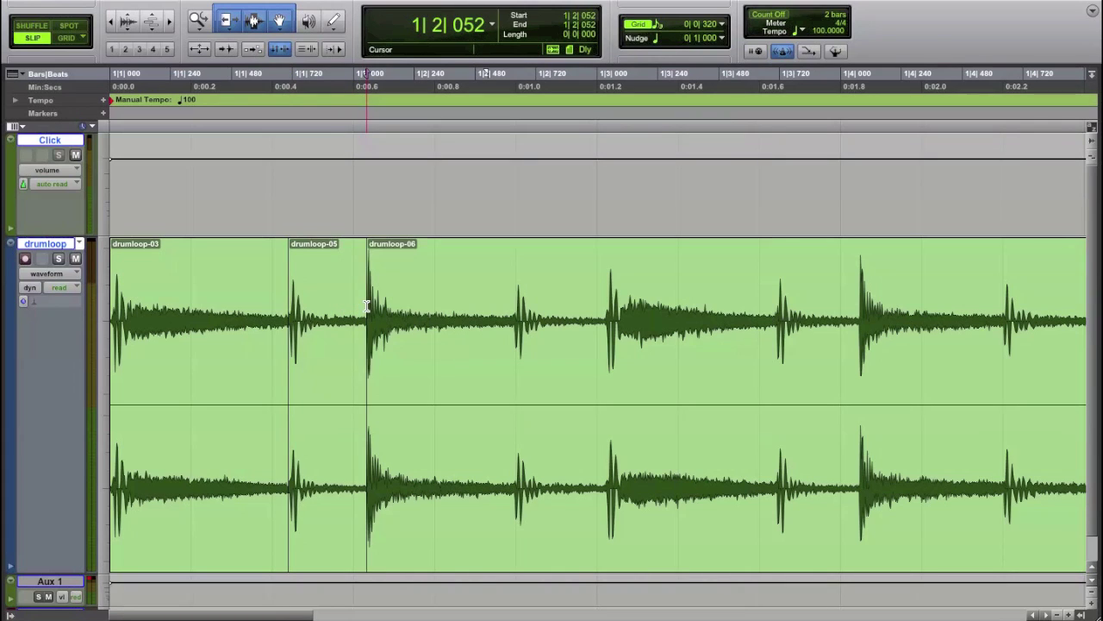
{"action": "left_click", "coordinate": [515, 311]}
{"action": "key", "text": "super+e"}
{"action": "left_click", "coordinate": [606, 311]}
{"action": "key", "text": "super+e"}
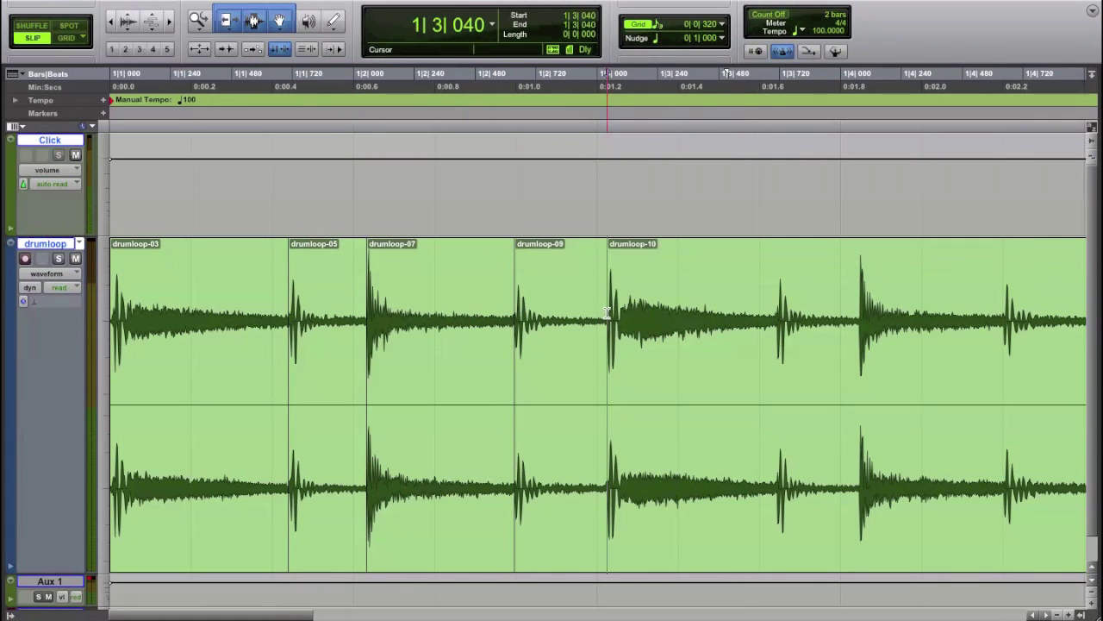
{"action": "left_click", "coordinate": [774, 310]}
{"action": "key", "text": "super+e"}
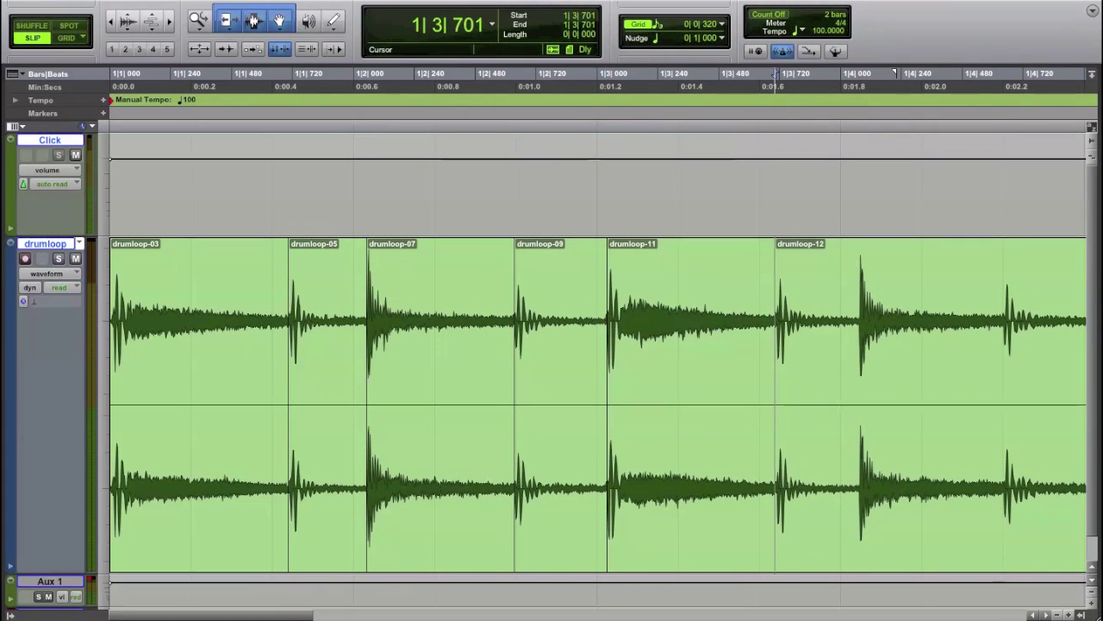
Step: In Grid mode, snap the second slice to 1|1|640, undo the trial crossfade, and extend the slice's start to close the gap
{"action": "left_click", "coordinate": [67, 39]}
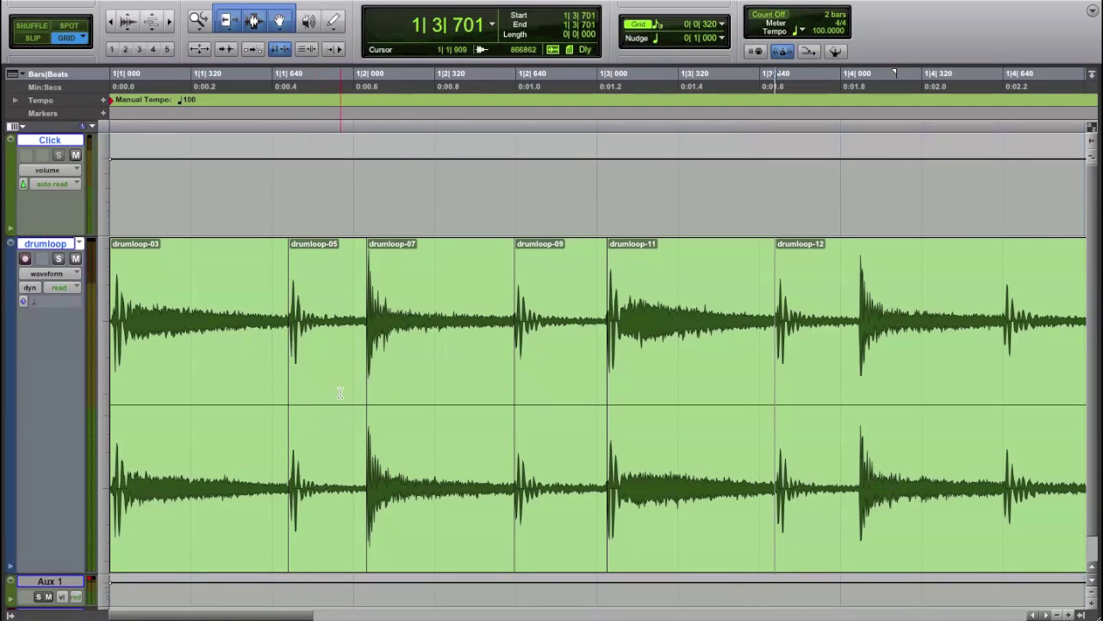
{"action": "left_click", "coordinate": [330, 544]}
{"action": "left_click_drag", "start_coordinate": [330, 543], "coordinate": [317, 545]}
{"action": "left_click_drag", "start_coordinate": [268, 496], "coordinate": [277, 492]}
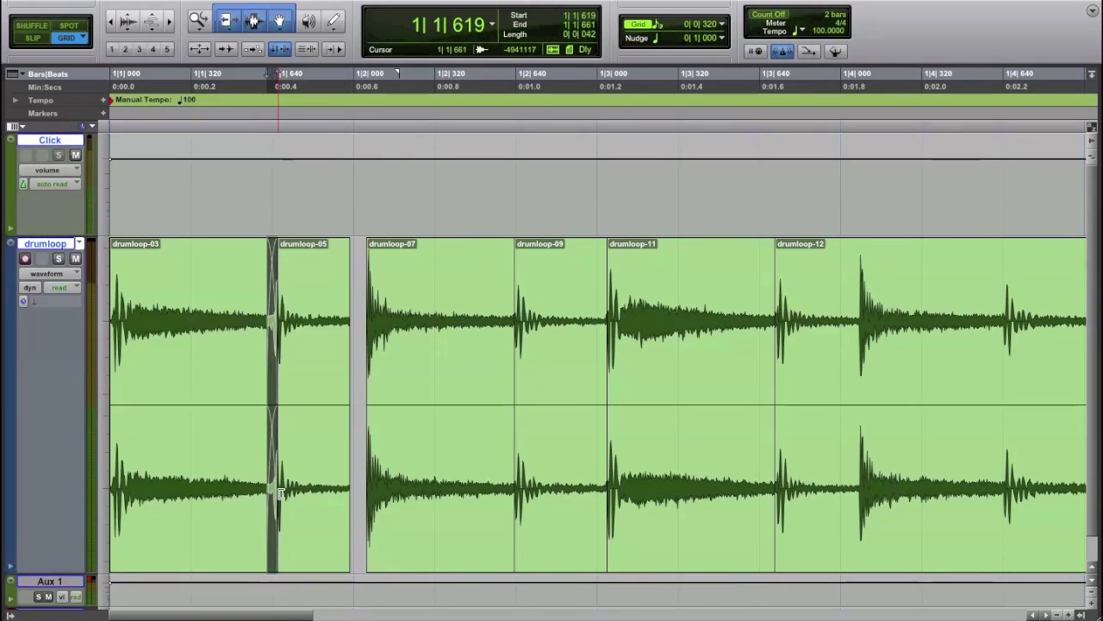
{"action": "key", "text": "ctrl+z"}
{"action": "left_click_drag", "start_coordinate": [275, 404], "coordinate": [267, 404]}
Step: Snap the third slice to 1|2|000 and the fourth to 1|2|640, extending their starts to close the gaps
{"action": "left_click_drag", "start_coordinate": [402, 547], "coordinate": [387, 541]}
{"action": "left_click_drag", "start_coordinate": [353, 400], "coordinate": [345, 399]}
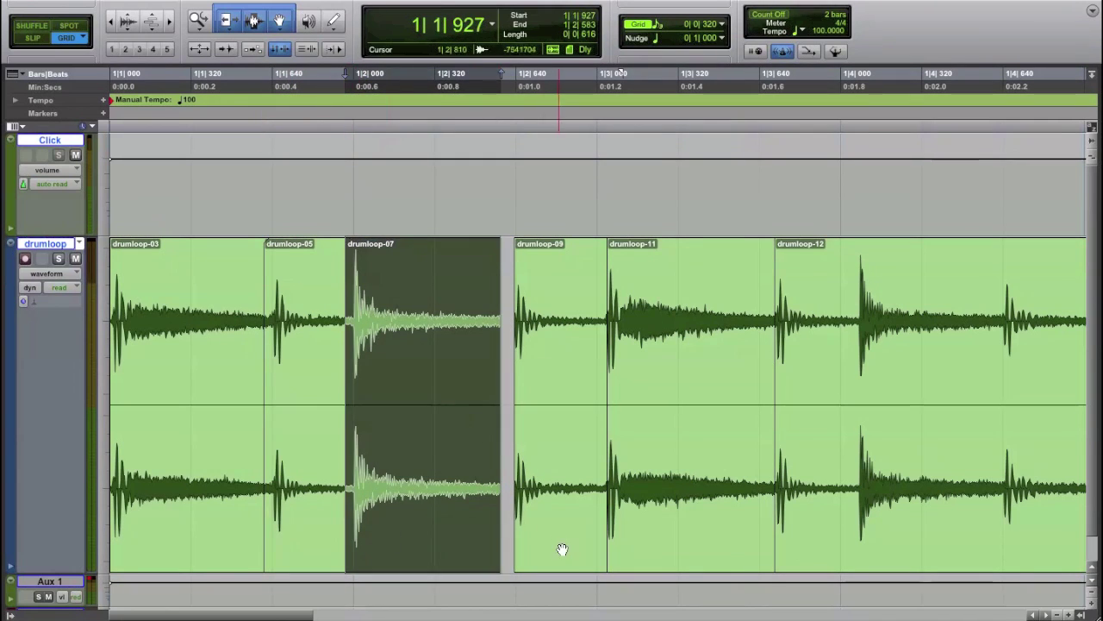
{"action": "left_click", "coordinate": [557, 554]}
{"action": "left_click_drag", "start_coordinate": [515, 405], "coordinate": [498, 405]}
Step: Snap the fifth slice to 1|3|000 and the sixth to 1|3|640, extending their starts to close the gaps
{"action": "left_click_drag", "start_coordinate": [646, 564], "coordinate": [635, 560]}
{"action": "left_click_drag", "start_coordinate": [601, 400], "coordinate": [589, 400]}
{"action": "left_click", "coordinate": [815, 550]}
{"action": "left_click_drag", "start_coordinate": [814, 550], "coordinate": [778, 517]}
{"action": "left_click_drag", "start_coordinate": [766, 399], "coordinate": [755, 399]}
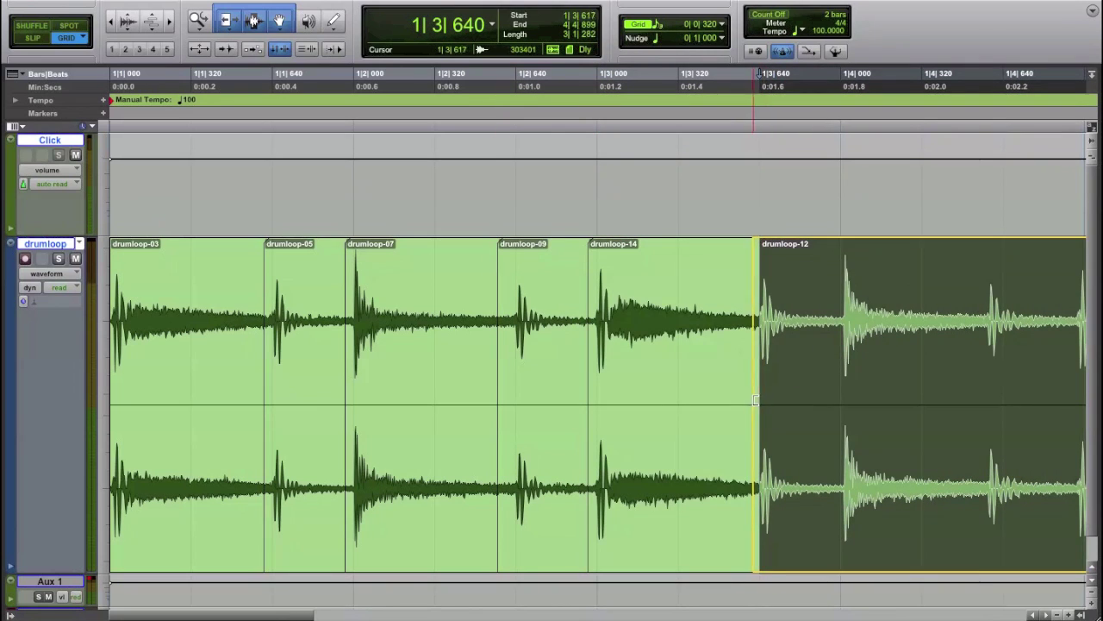
Step: Try crossfading the join between the first and second slices right at the drum hit, from 1|1|625 to 1|1|655
{"action": "left_click", "coordinate": [271, 384]}
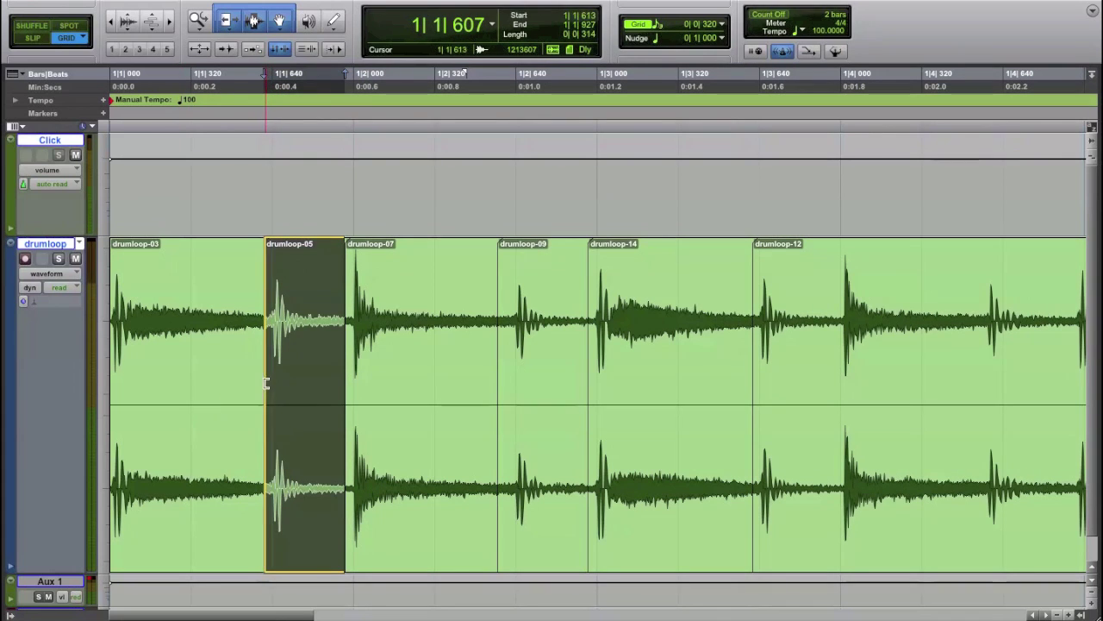
{"action": "left_click_drag", "start_coordinate": [265, 384], "coordinate": [271, 384]}
{"action": "left_click_drag", "start_coordinate": [277, 569], "coordinate": [276, 573]}
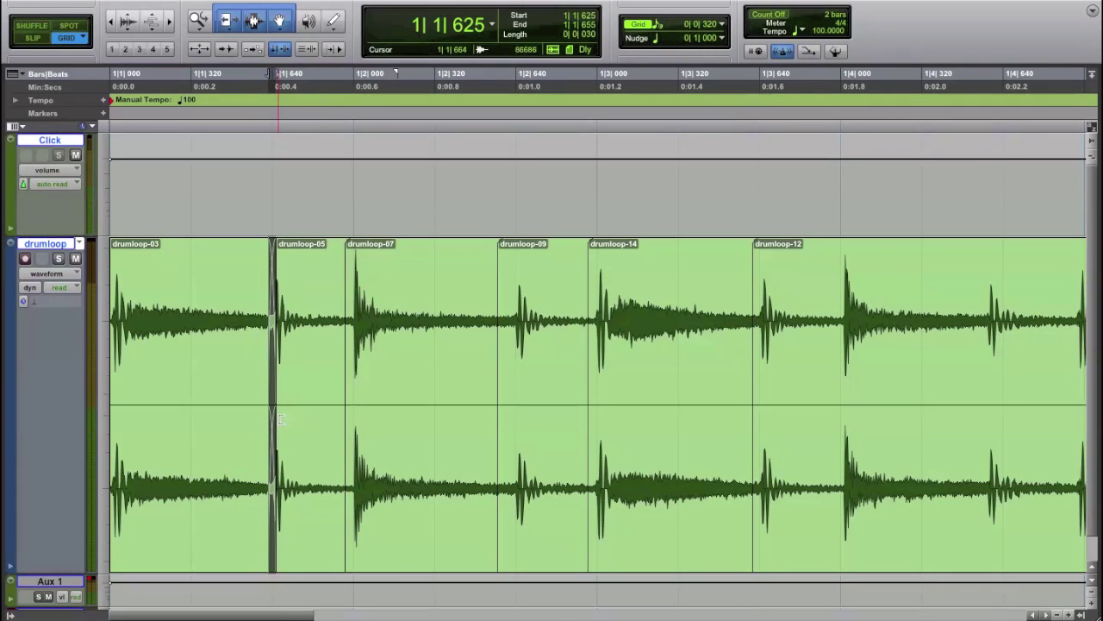
Step: Crossfade the joins ahead of the second and third hits, from 1|1|595 to 1|1|625 and 1|1|909 to 1|1|945
{"action": "left_click_drag", "start_coordinate": [270, 561], "coordinate": [267, 564]}
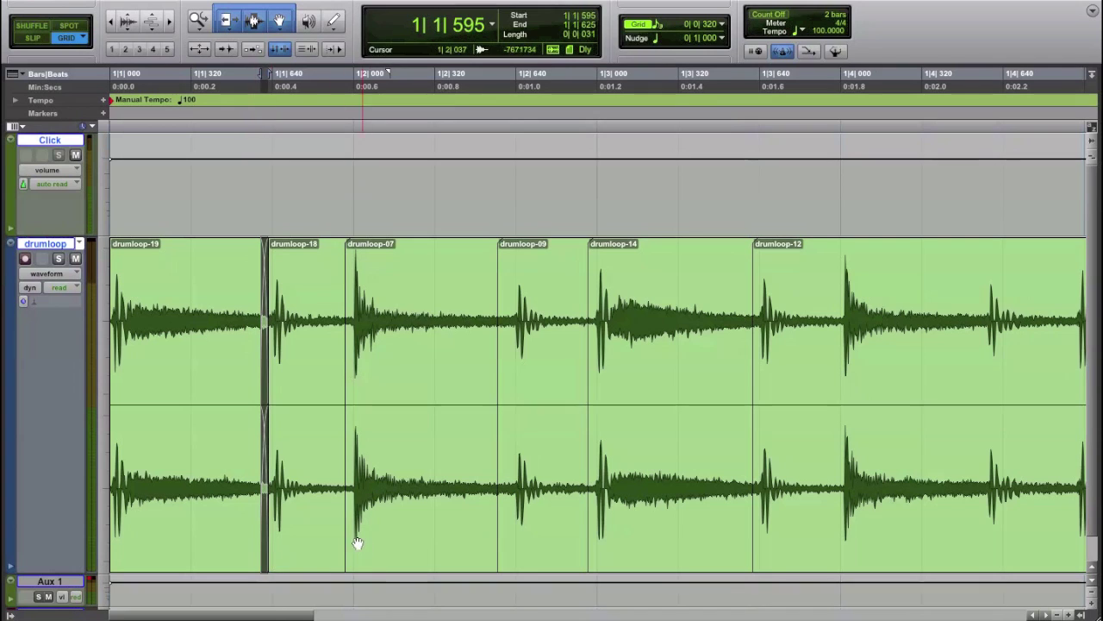
{"action": "left_click_drag", "start_coordinate": [347, 564], "coordinate": [357, 530]}
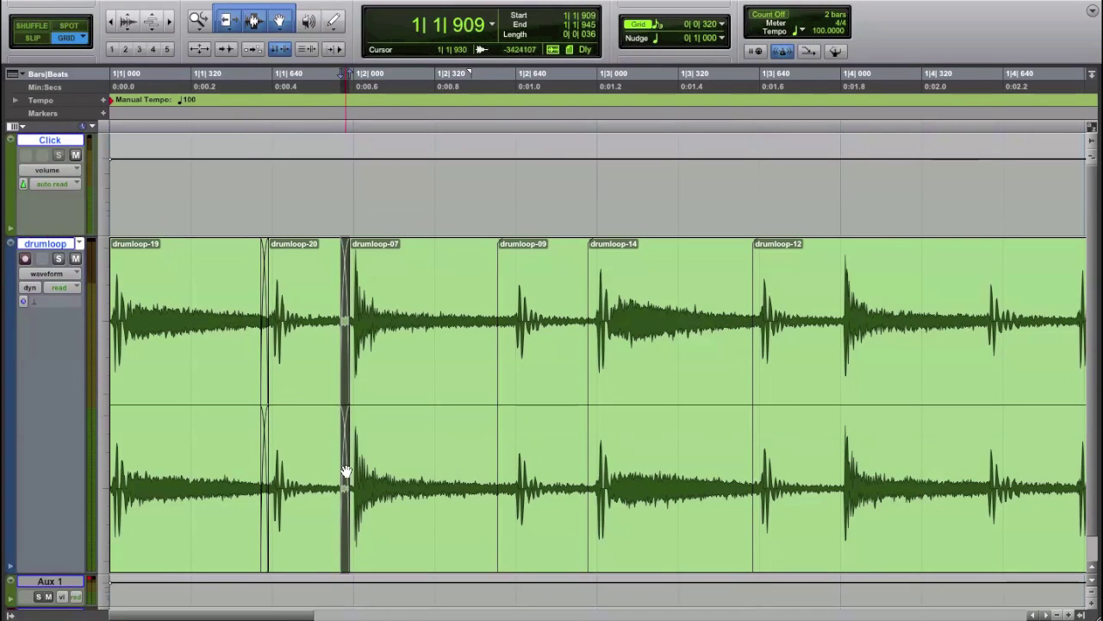
{"action": "left_click", "coordinate": [170, 21]}
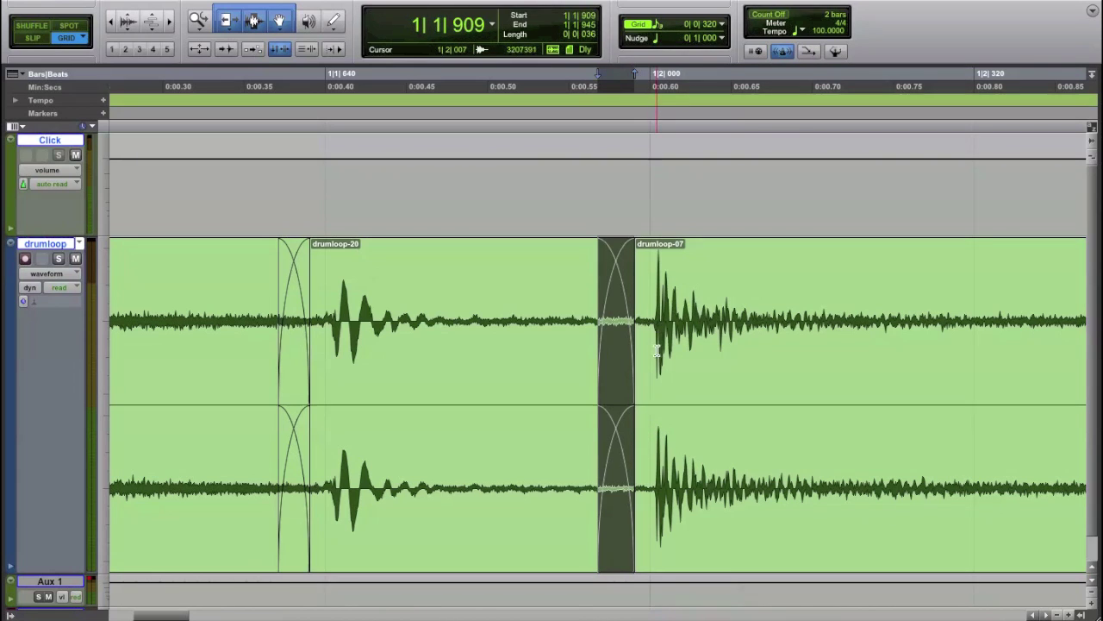
{"action": "left_click", "coordinate": [110, 24]}
{"action": "left_click", "coordinate": [110, 26]}
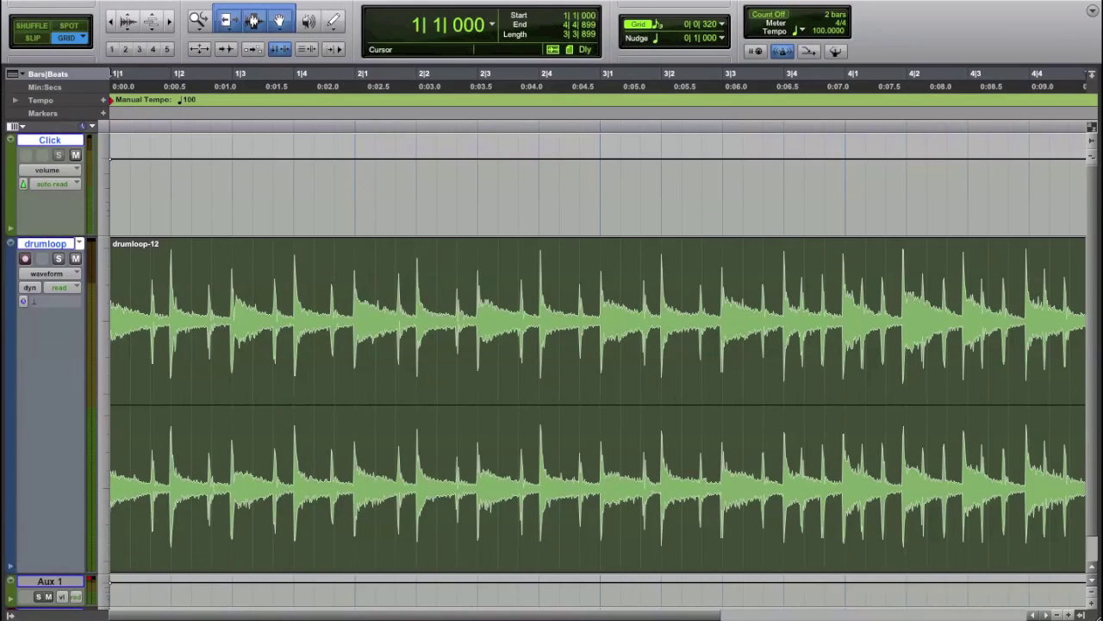
Step: Open Beat Detective for the selected drumloop clip and reposition its window within view
{"action": "left_click", "coordinate": [354, 0]}
{"action": "mouse_move", "coordinate": [315, 0]}
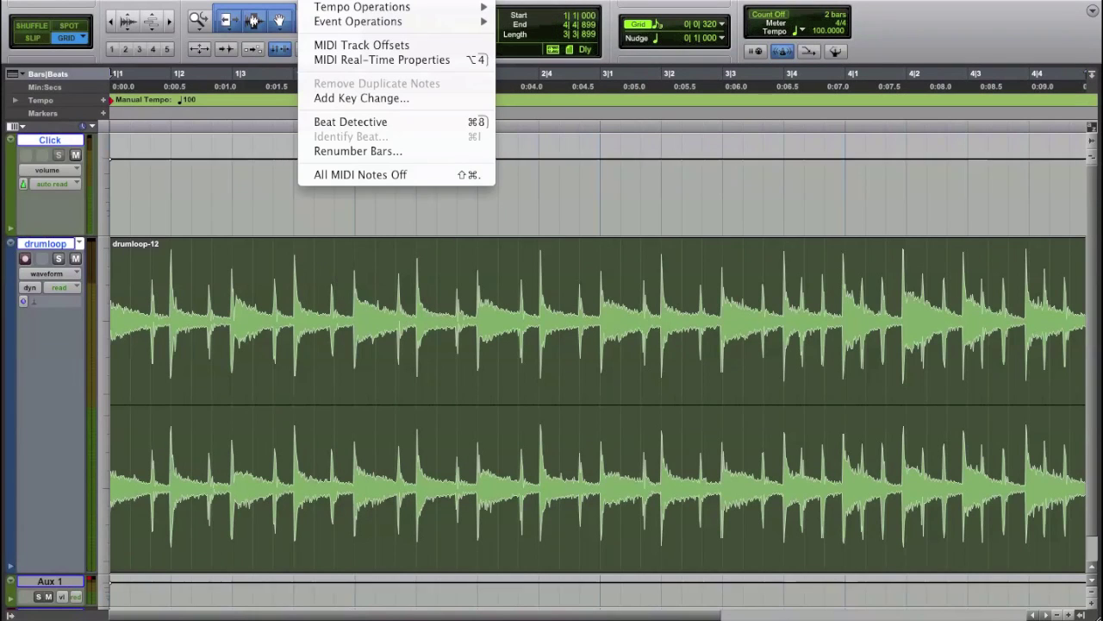
{"action": "left_click", "coordinate": [350, 122]}
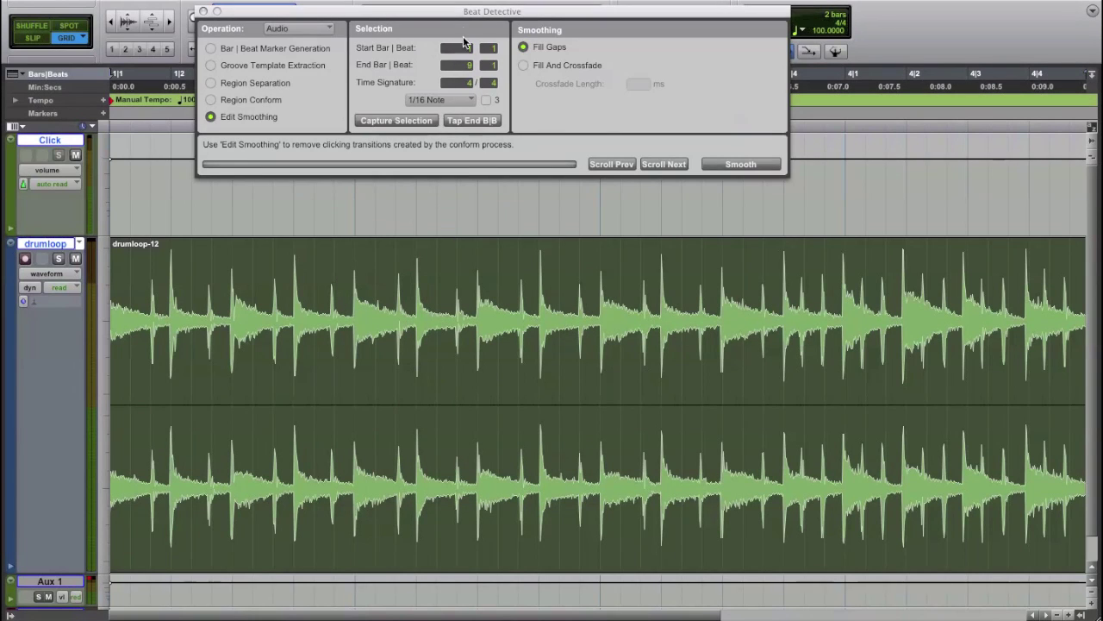
{"action": "left_click_drag", "start_coordinate": [480, 16], "coordinate": [480, 52]}
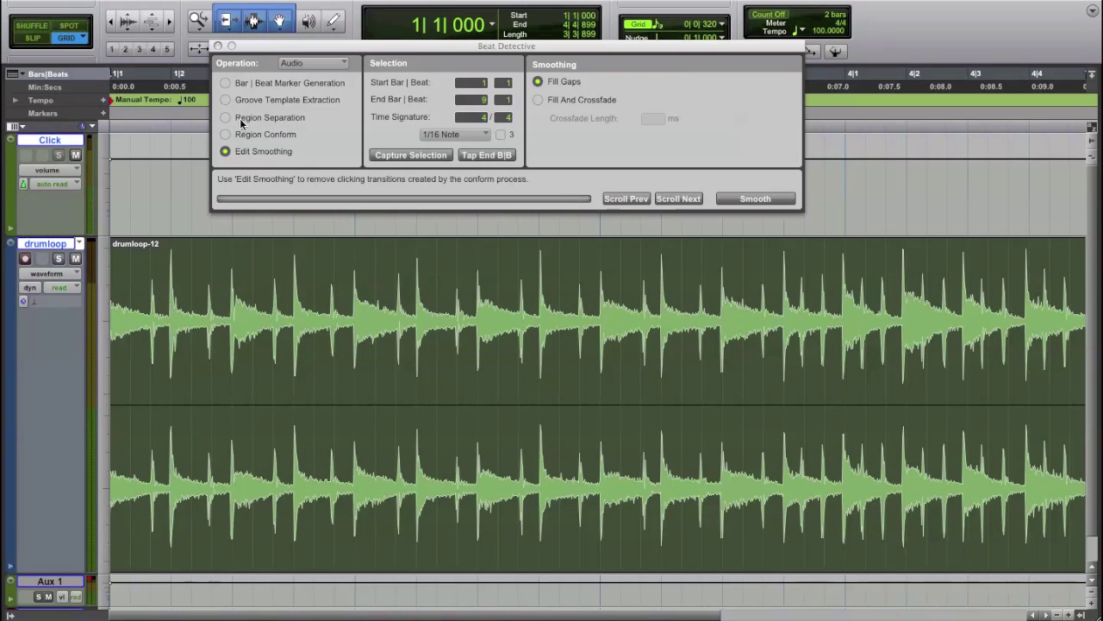
Step: Keep Beat Detective on Audio, choose the Region Separation operation, and capture the current selection
{"action": "left_click", "coordinate": [319, 67]}
{"action": "left_click", "coordinate": [312, 65]}
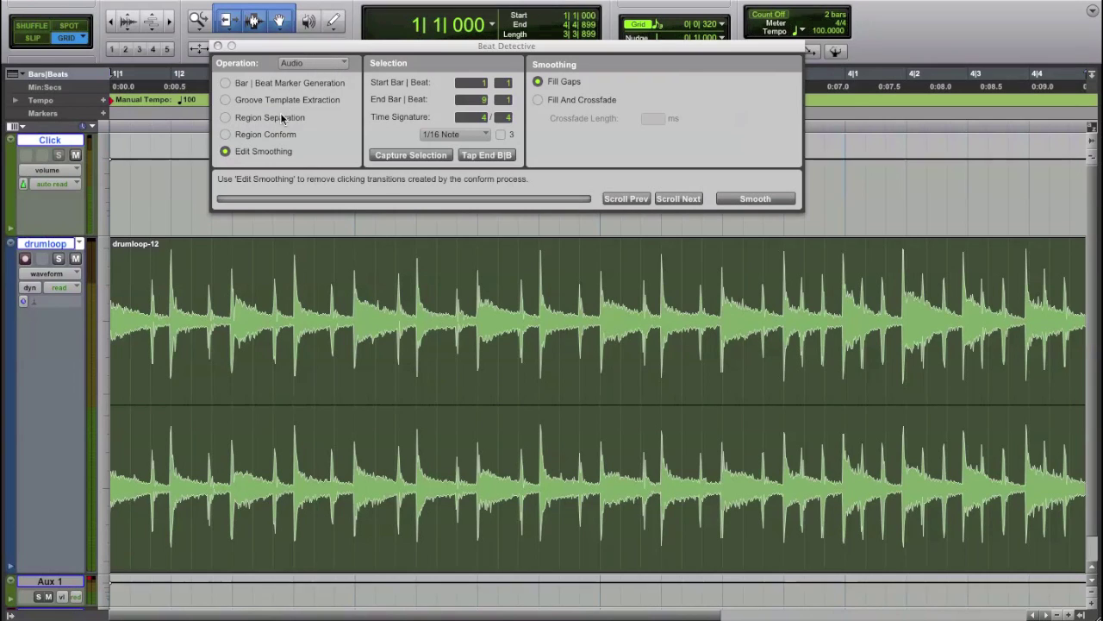
{"action": "left_click", "coordinate": [271, 121]}
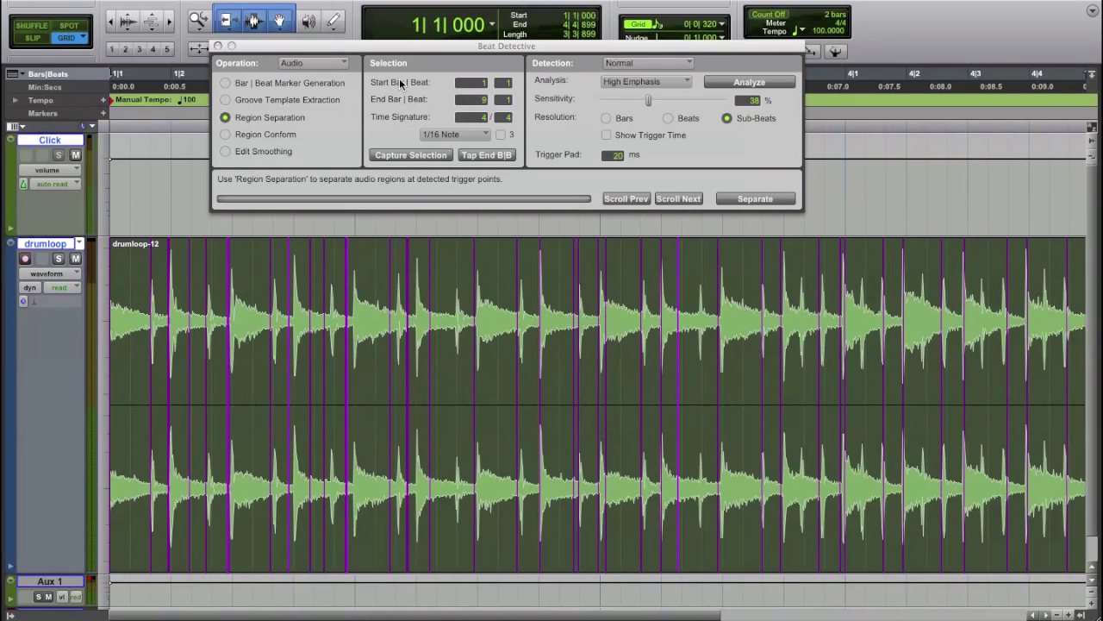
{"action": "left_click", "coordinate": [419, 154]}
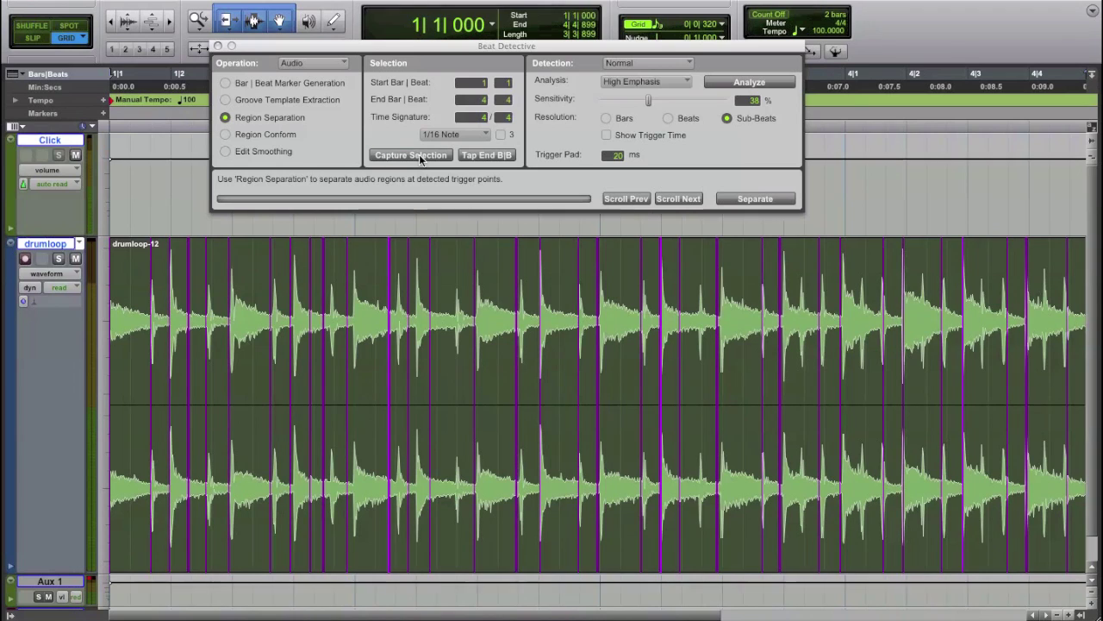
Step: Analyze the drum loop with High Emphasis detection and set the sensitivity to 27%
{"action": "left_click", "coordinate": [657, 82]}
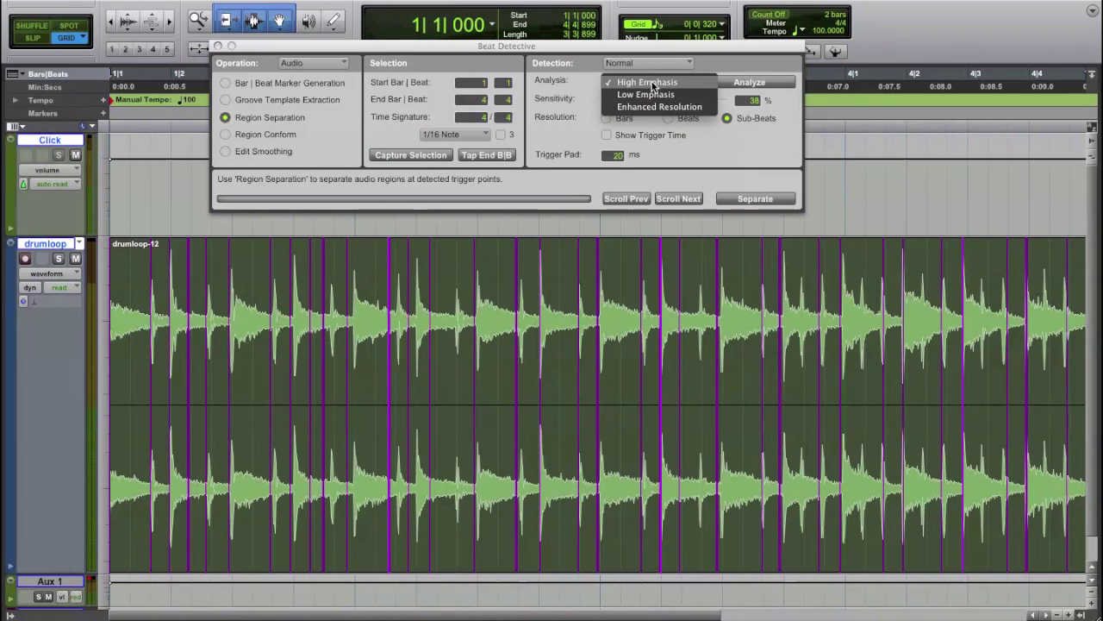
{"action": "left_click", "coordinate": [653, 82]}
{"action": "left_click_drag", "start_coordinate": [648, 99], "coordinate": [599, 99]}
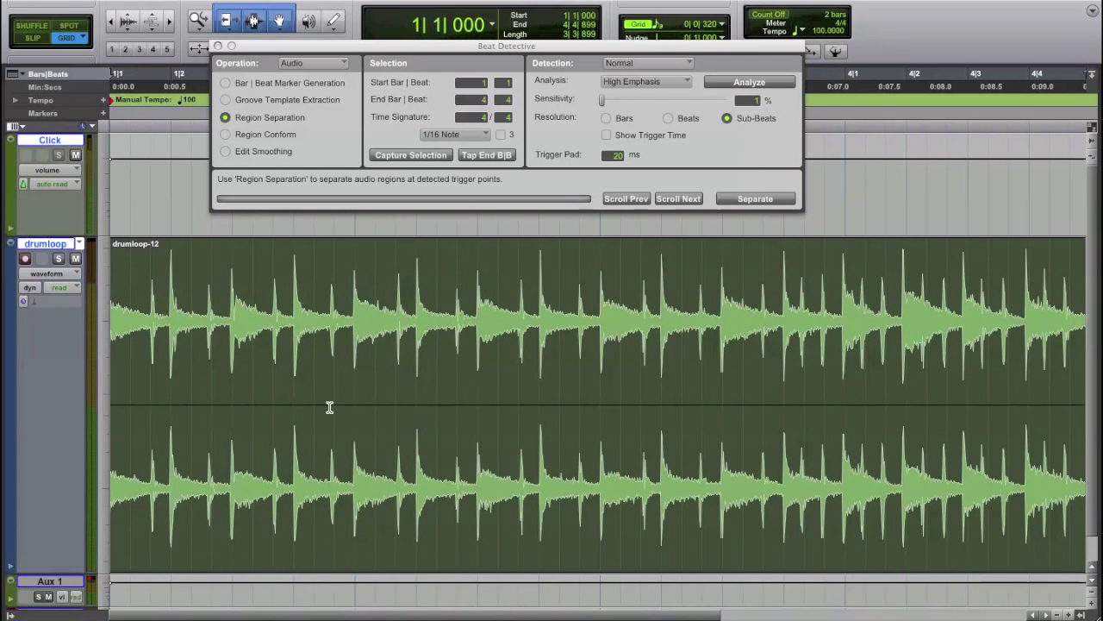
{"action": "left_click", "coordinate": [741, 78]}
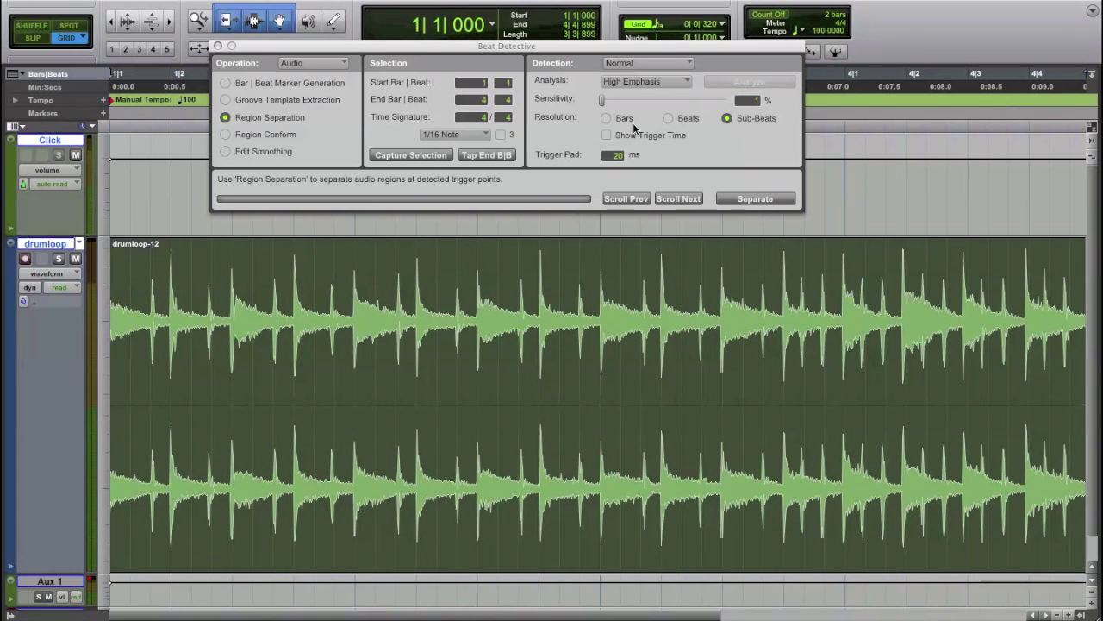
{"action": "left_click_drag", "start_coordinate": [615, 104], "coordinate": [636, 106]}
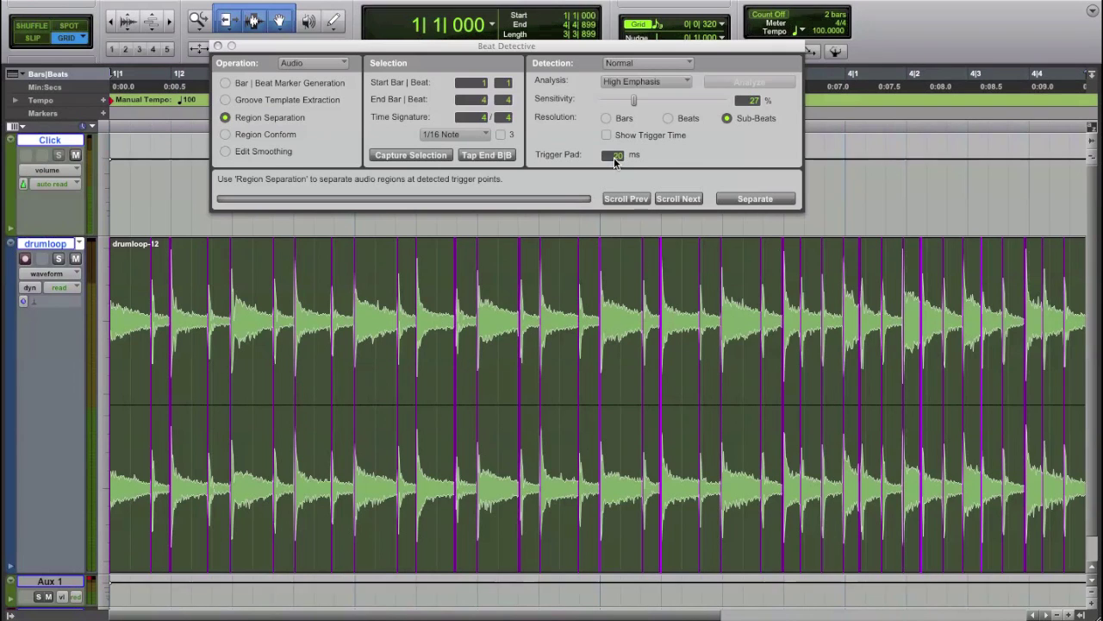
Step: Try separating the drum loop at the detected triggers with a 20 ms trigger pad, and undo the separation
{"action": "key", "text": "super+bracketright"}
{"action": "key", "text": "super+bracketright"}
{"action": "key", "text": "super+bracketright"}
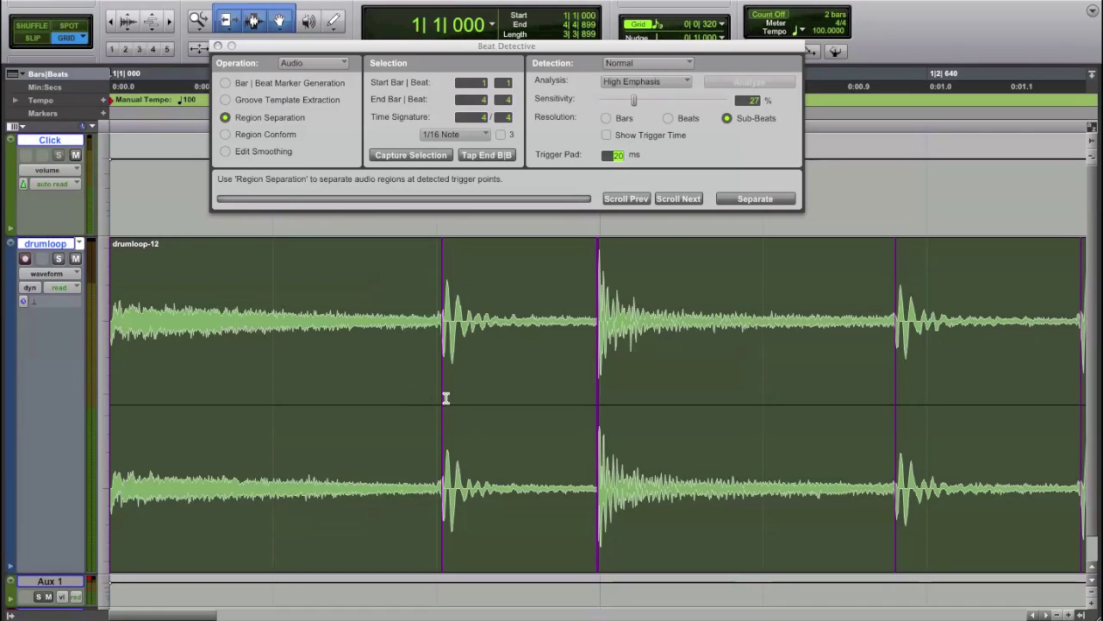
{"action": "left_click", "coordinate": [770, 198]}
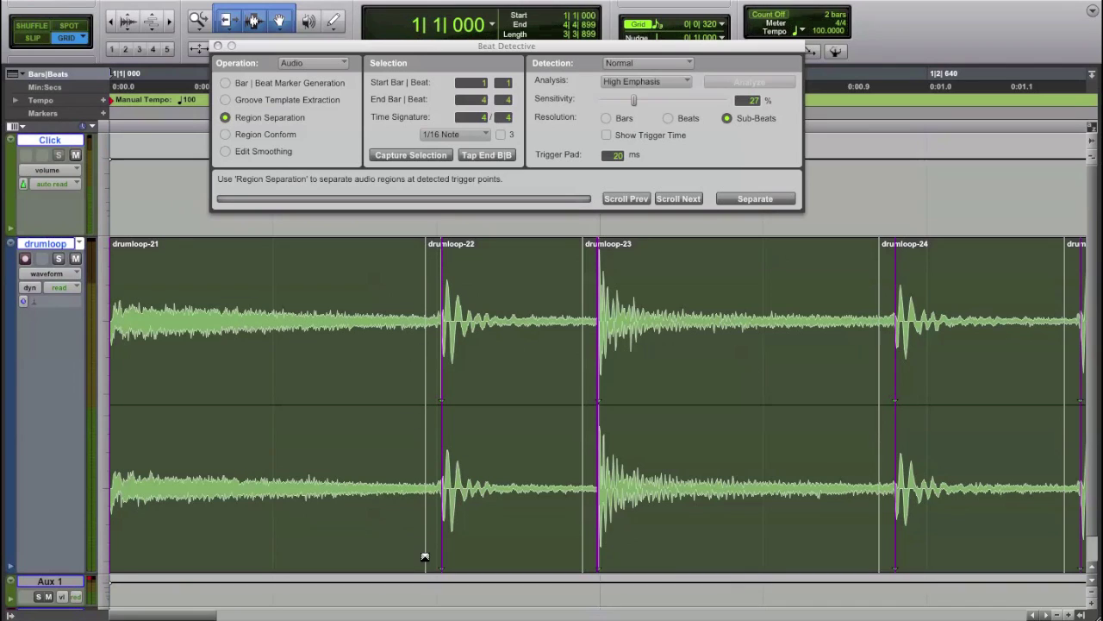
{"action": "key", "text": "super+z"}
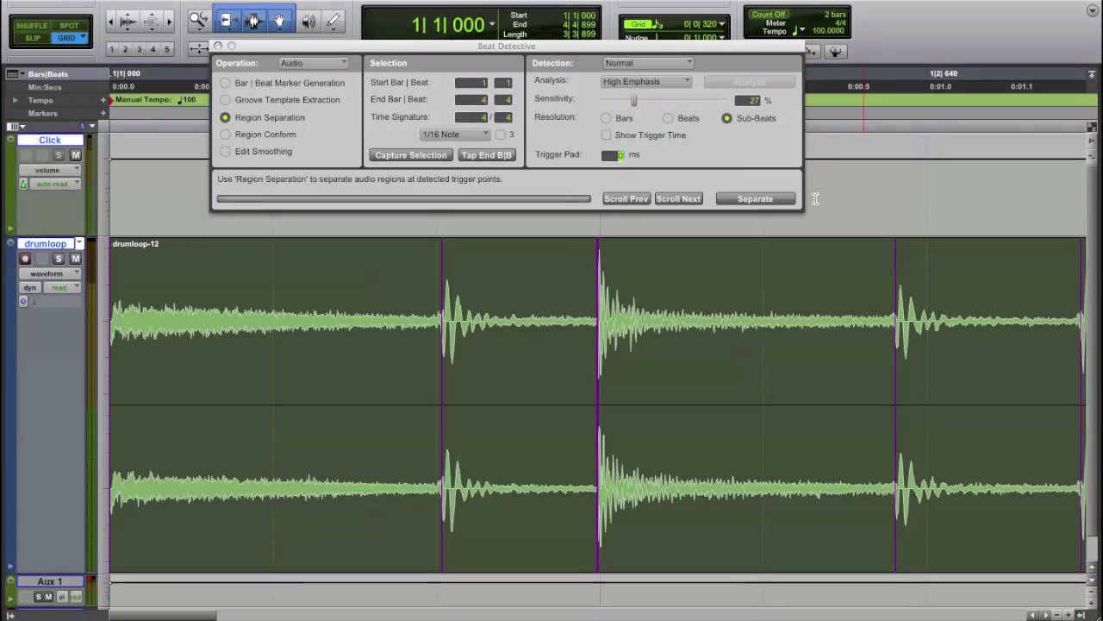
Step: Try separating the drum loop exactly at the detected triggers with the trigger pad set to 0 ms
{"action": "left_click", "coordinate": [771, 197]}
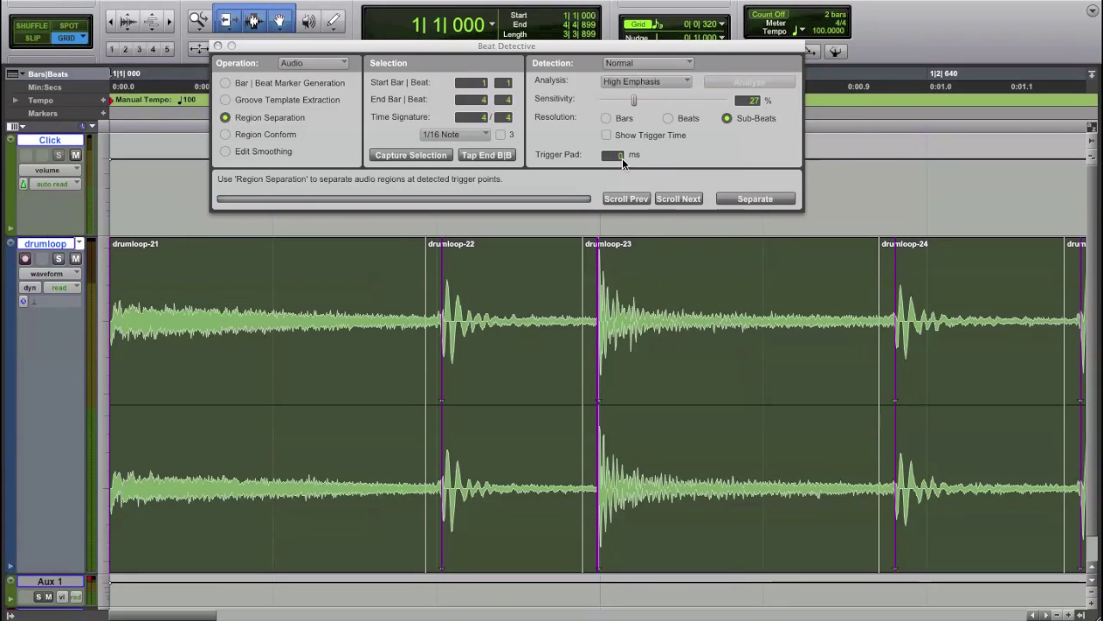
{"action": "key", "text": "super+z"}
{"action": "key", "text": "Tab"}
{"action": "left_click", "coordinate": [775, 199]}
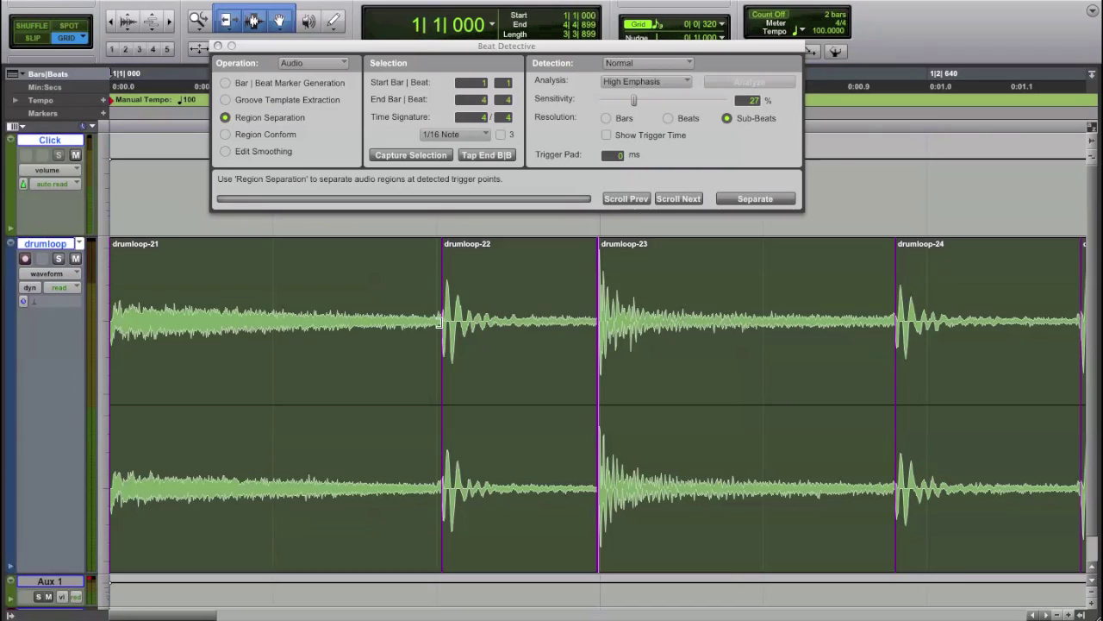
Step: Undo the last separation and set the trigger pad to 20 ms
{"action": "key", "text": "super+z"}
{"action": "type", "text": "20"}
{"action": "key", "text": "Tab"}
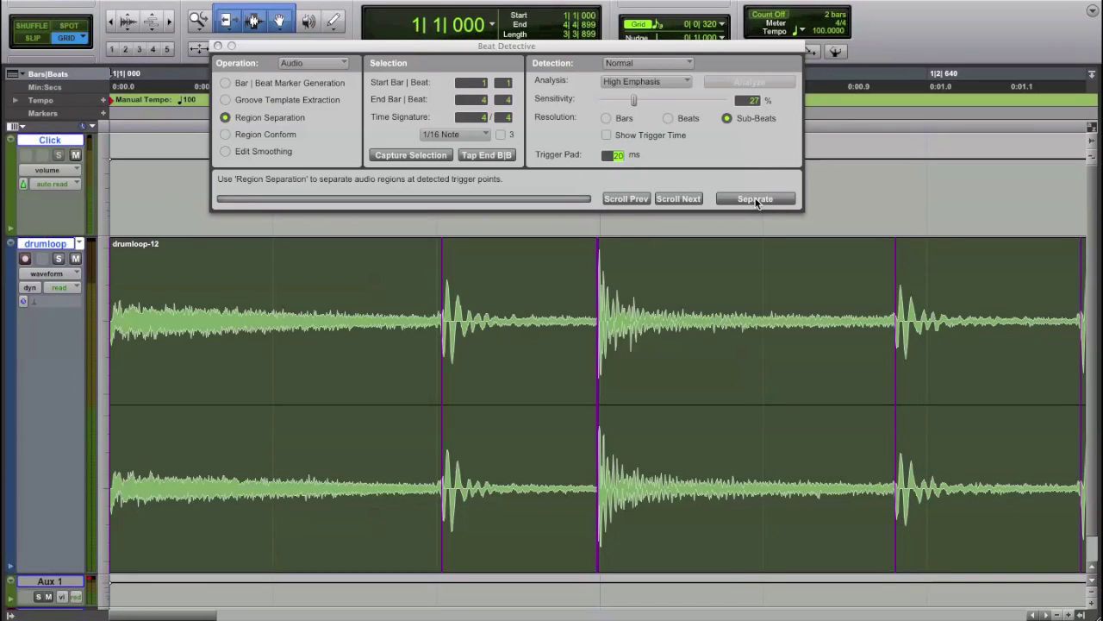
Step: Separate the drum loop at the detected triggers with the 20 ms trigger pad, check the slices, and close Beat Detective
{"action": "left_click", "coordinate": [755, 199]}
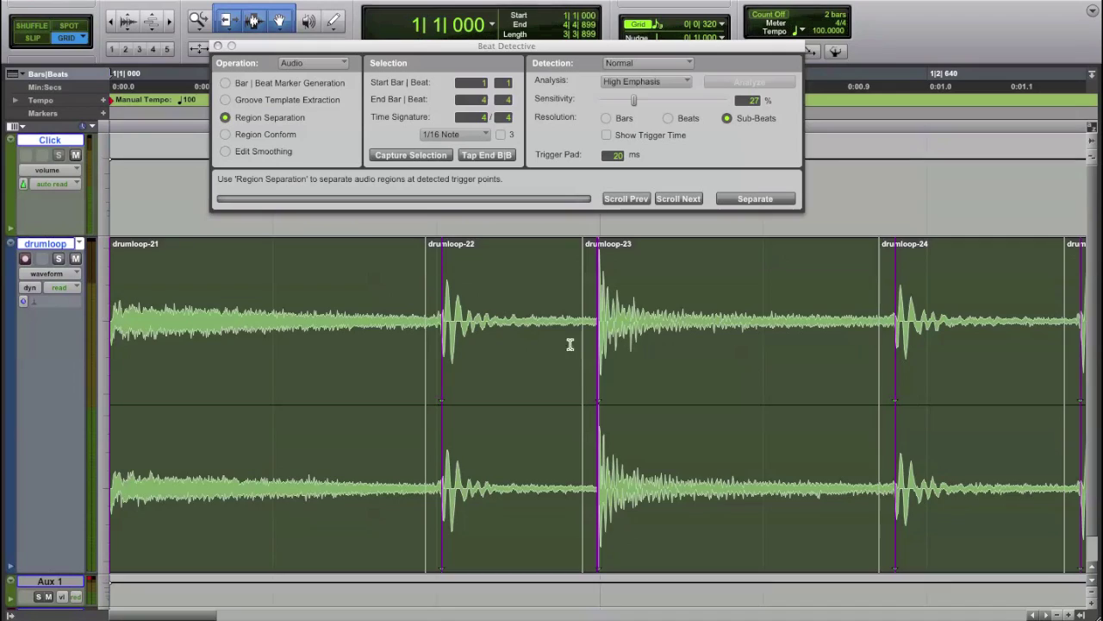
{"action": "scroll", "coordinate": [571, 345], "scroll_direction": "right", "scroll_amount": 10}
{"action": "scroll", "coordinate": [636, 345], "scroll_direction": "left", "scroll_amount": 10}
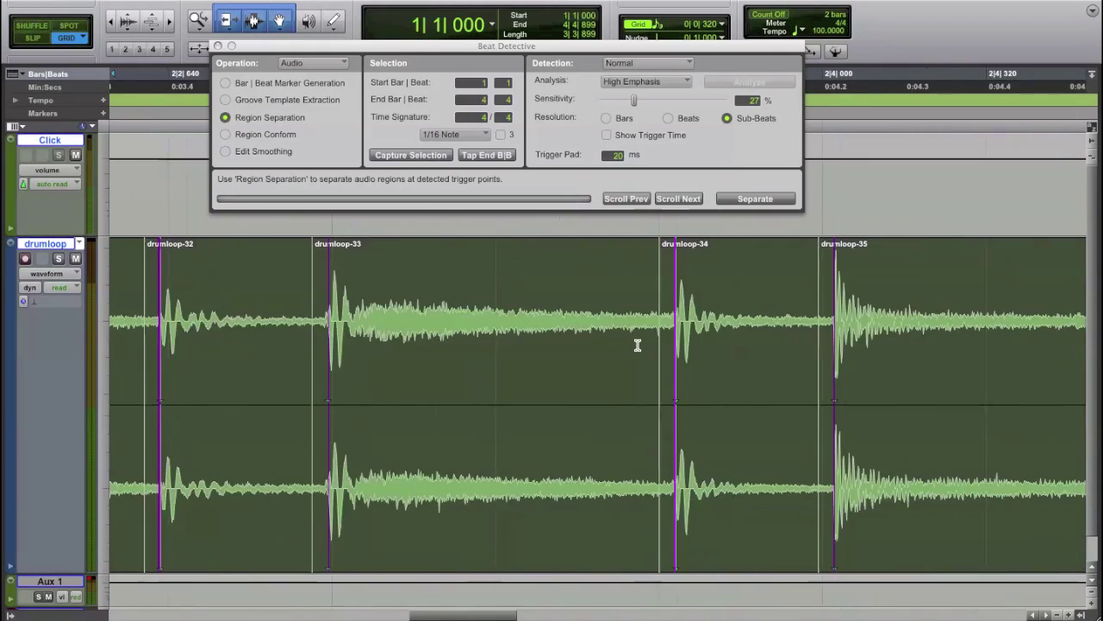
{"action": "scroll", "coordinate": [634, 346], "scroll_direction": "left", "scroll_amount": 5}
{"action": "key", "text": "super+bracketleft"}
{"action": "key", "text": "super+bracketleft"}
{"action": "key", "text": "super+bracketleft"}
{"action": "key", "text": "super+bracketleft"}
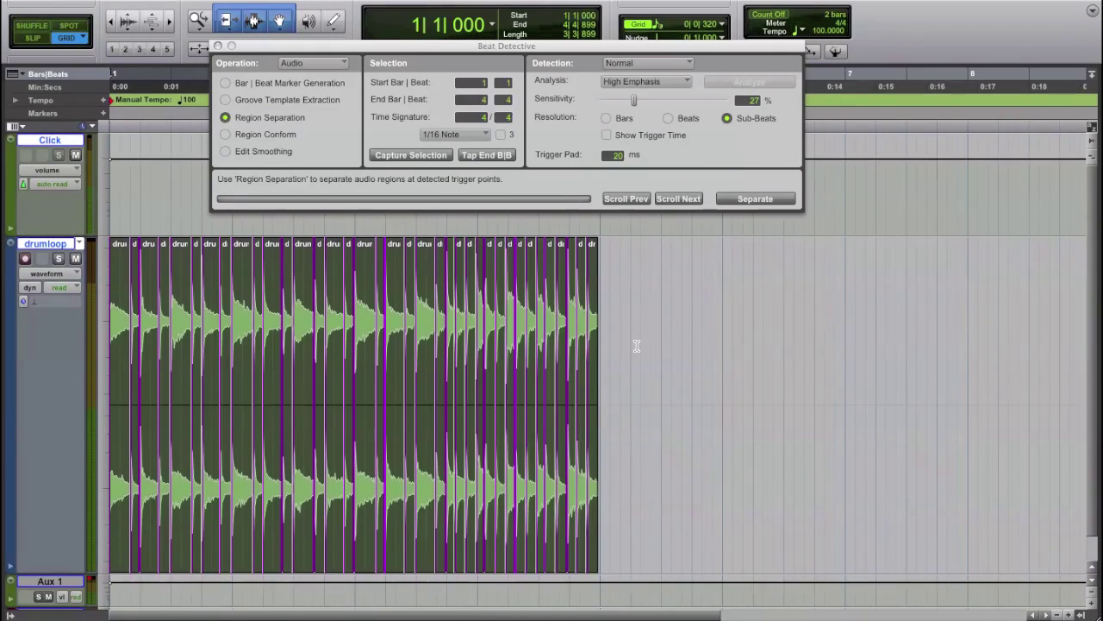
{"action": "key", "text": "super+bracketright"}
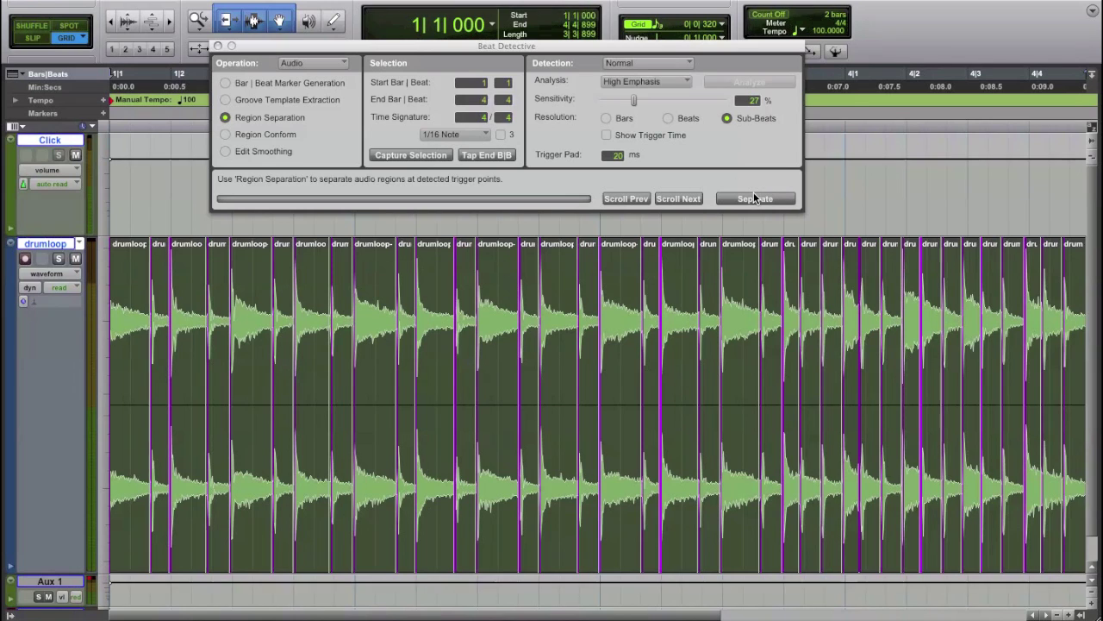
{"action": "key", "text": "super+bracketright"}
{"action": "key", "text": "super+bracketright"}
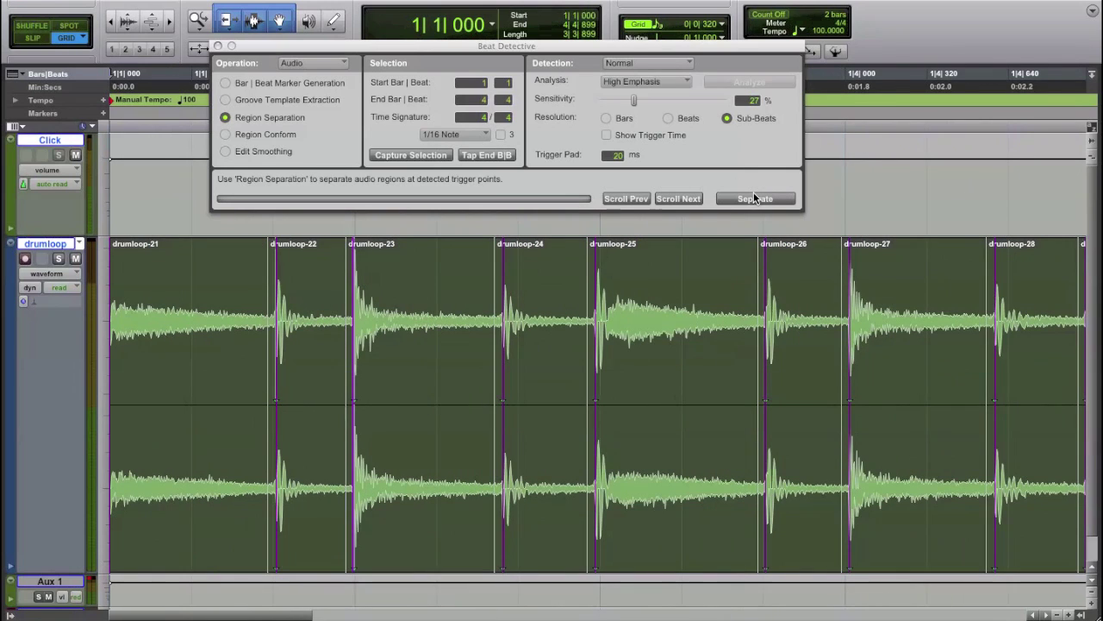
{"action": "left_click", "coordinate": [220, 45]}
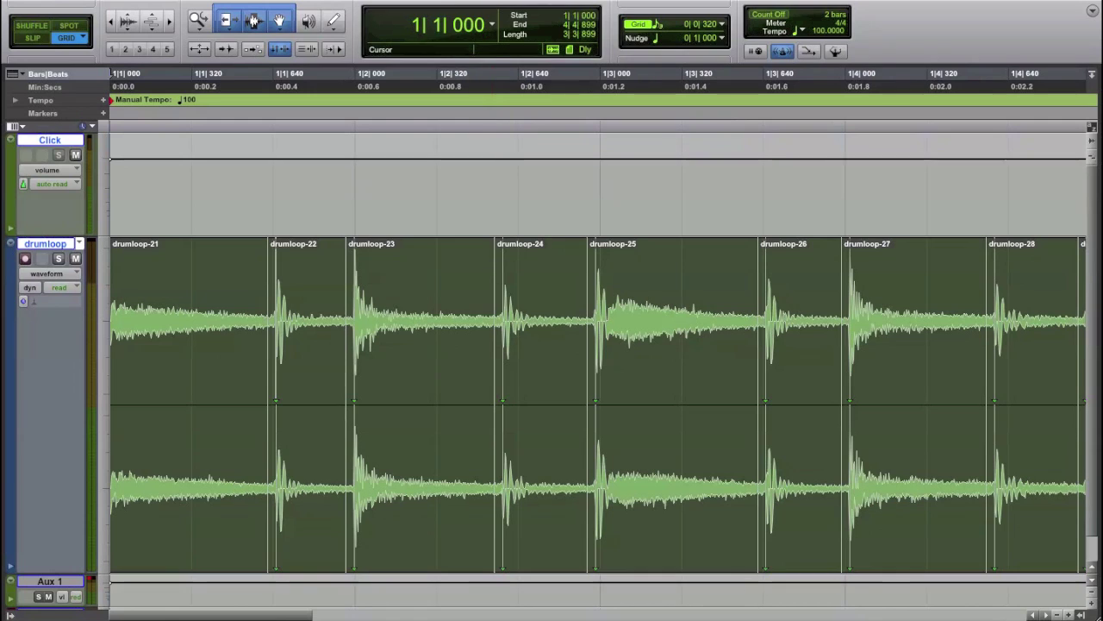
Step: Quantize the separated audio regions to the 1/8 note triplet grid and play back the result
{"action": "left_click", "coordinate": [327, 0]}
{"action": "mouse_move", "coordinate": [388, 0]}
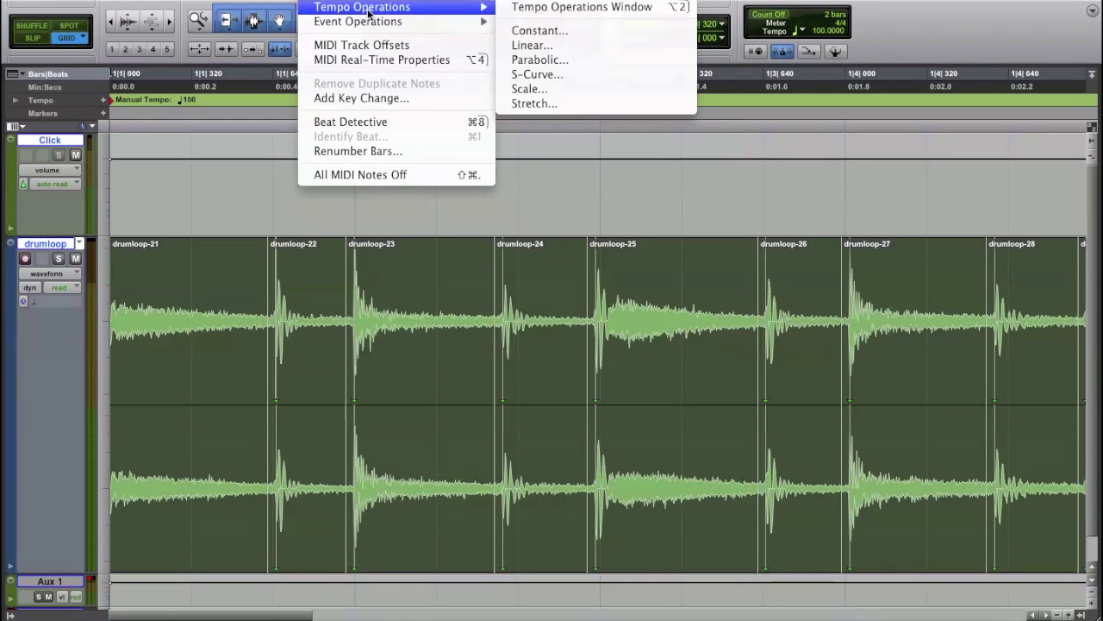
{"action": "mouse_move", "coordinate": [447, 21]}
{"action": "left_click", "coordinate": [543, 45]}
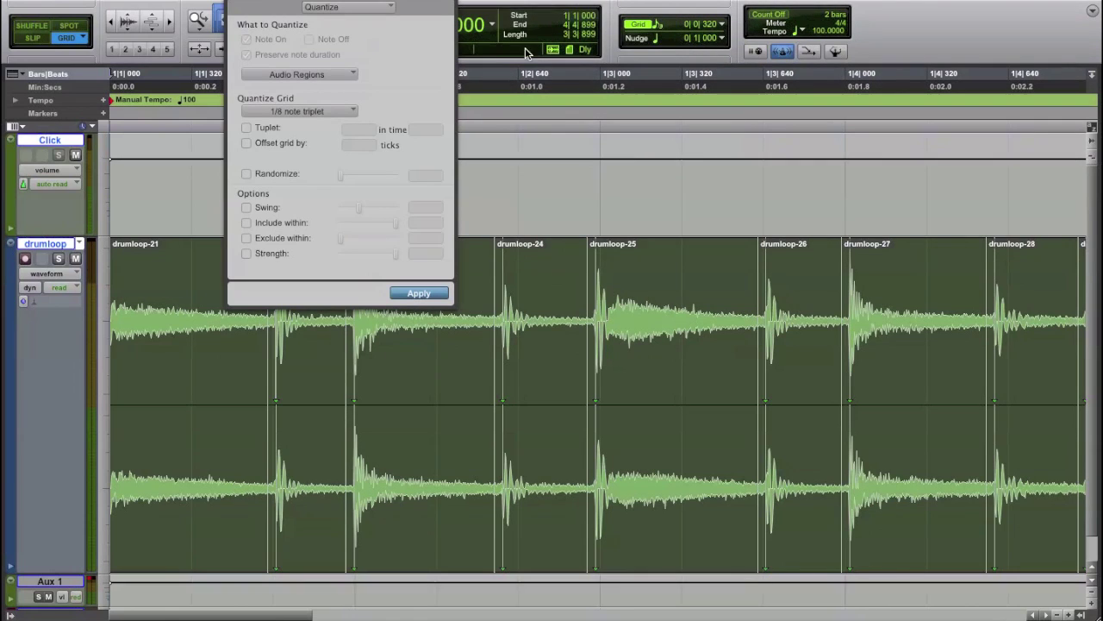
{"action": "left_click", "coordinate": [297, 113]}
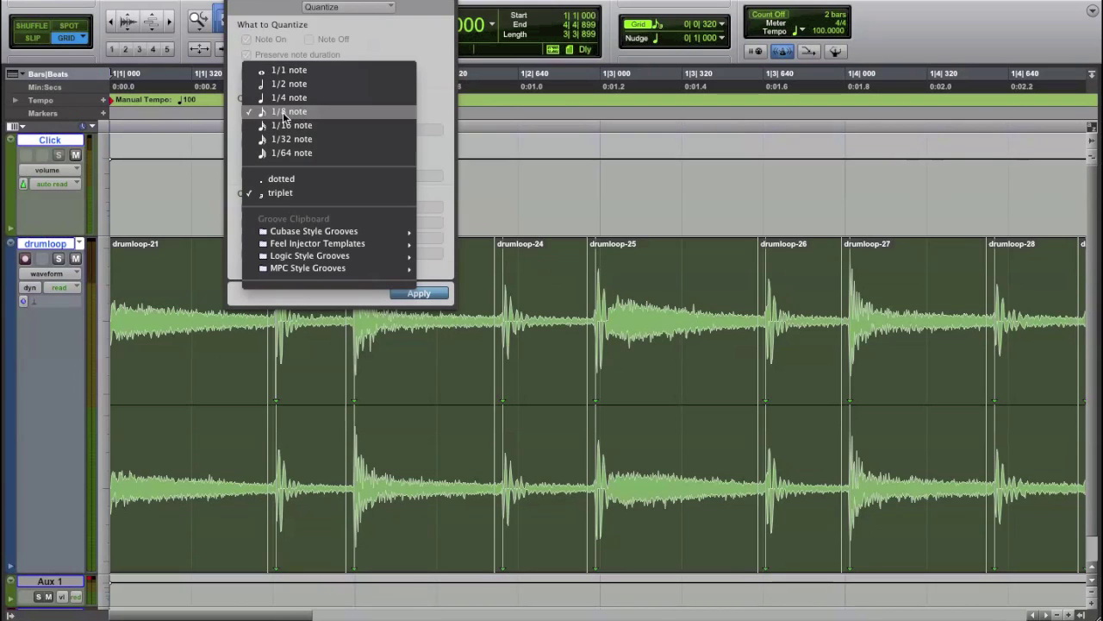
{"action": "left_click", "coordinate": [657, 29]}
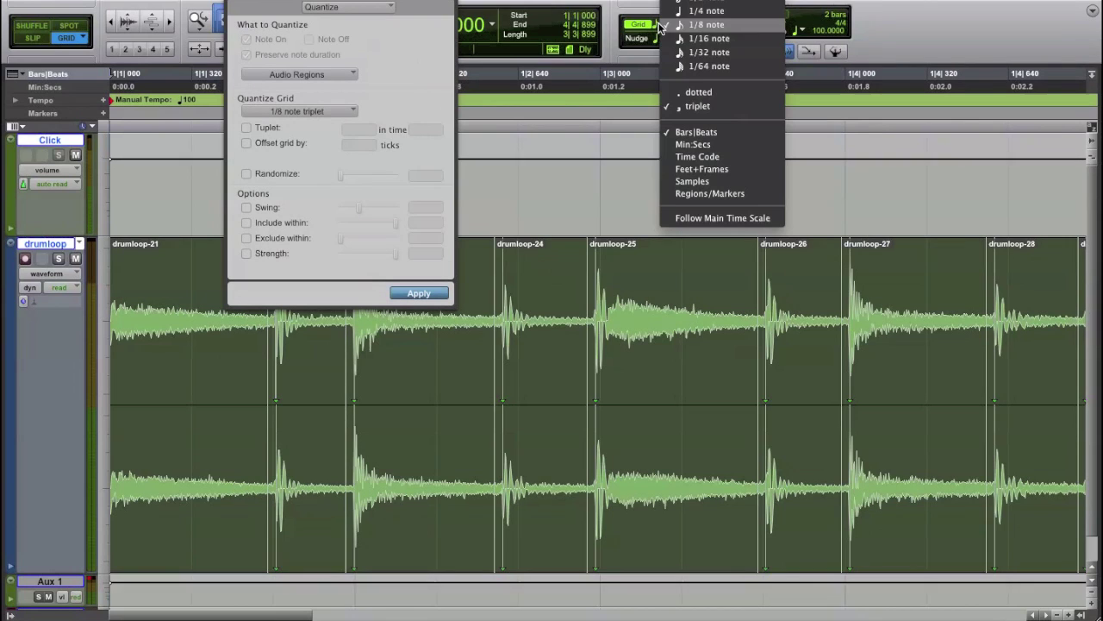
{"action": "left_click", "coordinate": [653, 7]}
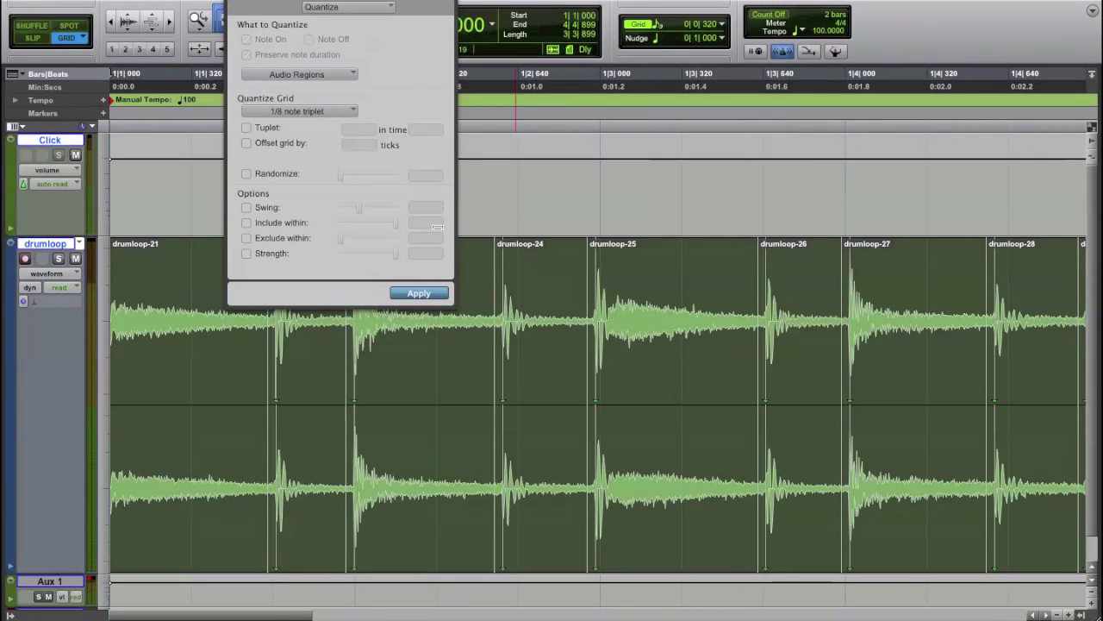
{"action": "left_click", "coordinate": [418, 294]}
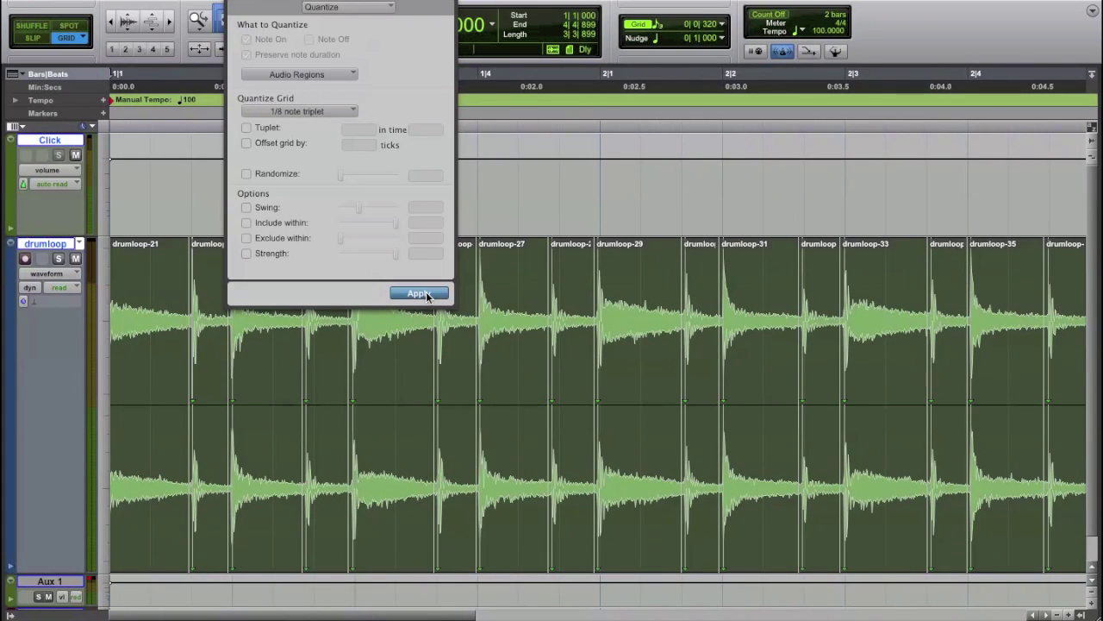
{"action": "left_click", "coordinate": [419, 294]}
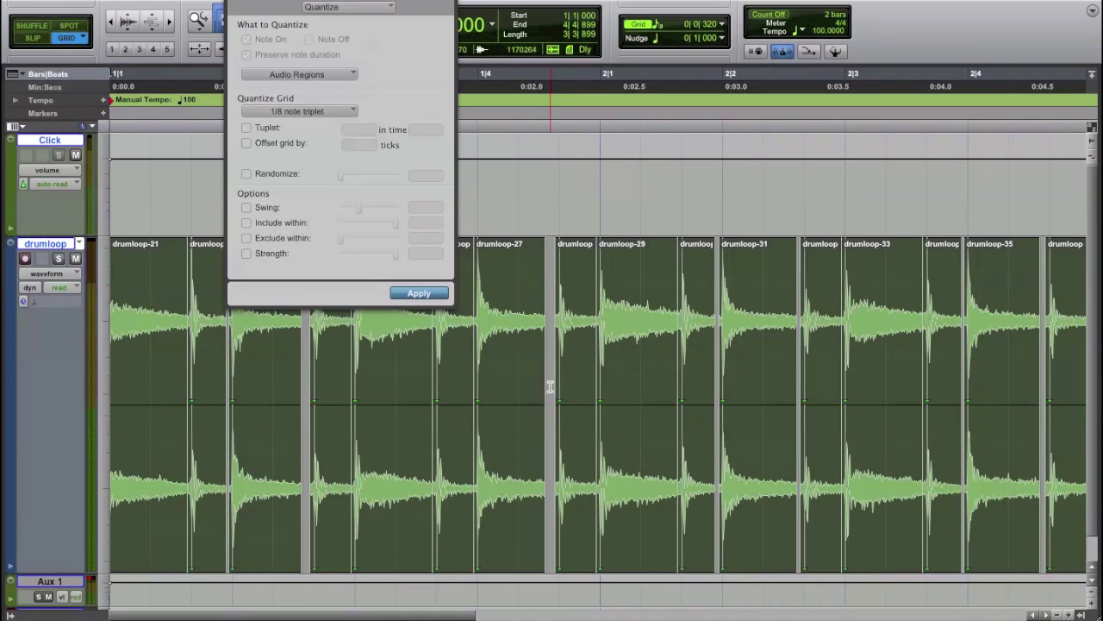
{"action": "key", "text": "super+w"}
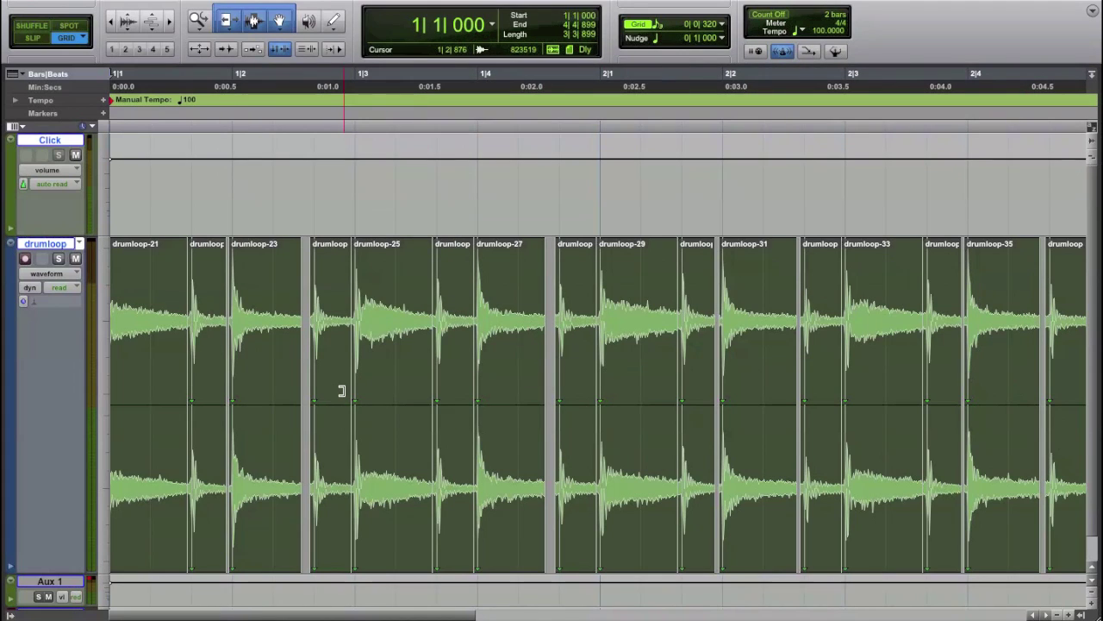
{"action": "key", "text": "space"}
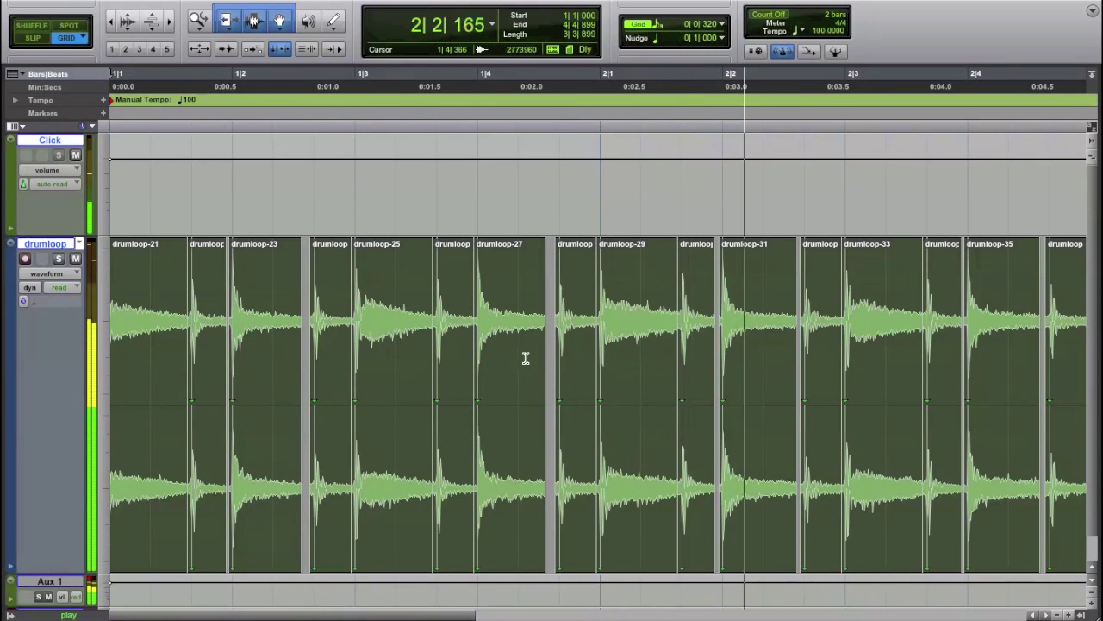
{"action": "key", "text": "space"}
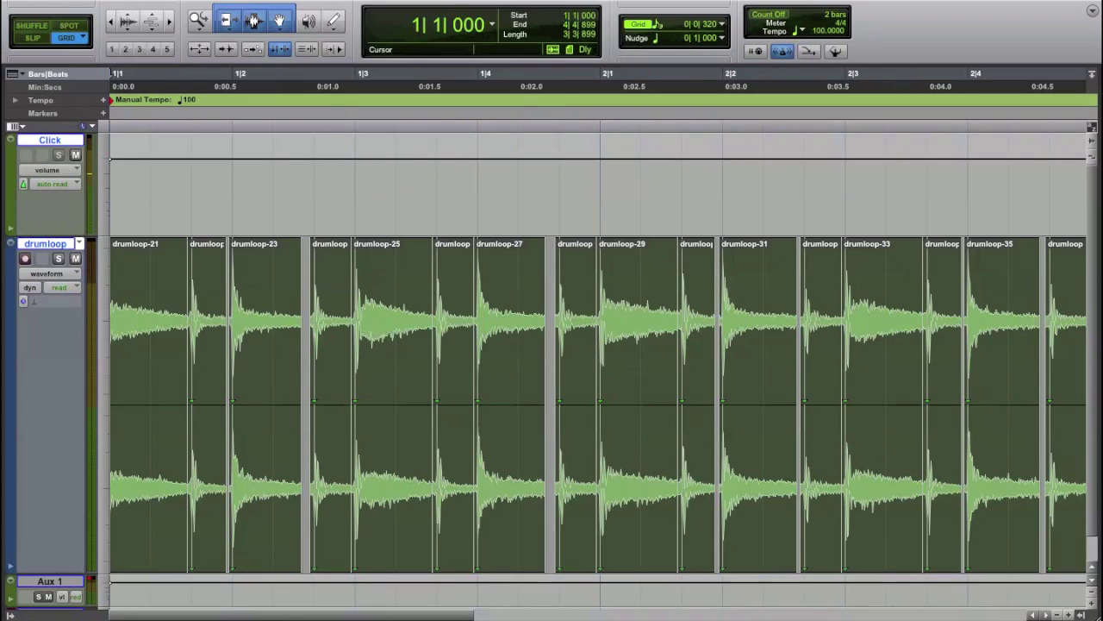
Step: Fill the gaps between the quantized drum regions using Beat Detective's Edit Smoothing with the Fill Gaps option
{"action": "left_click", "coordinate": [362, 0]}
{"action": "mouse_move", "coordinate": [324, 0]}
{"action": "left_click", "coordinate": [344, 122]}
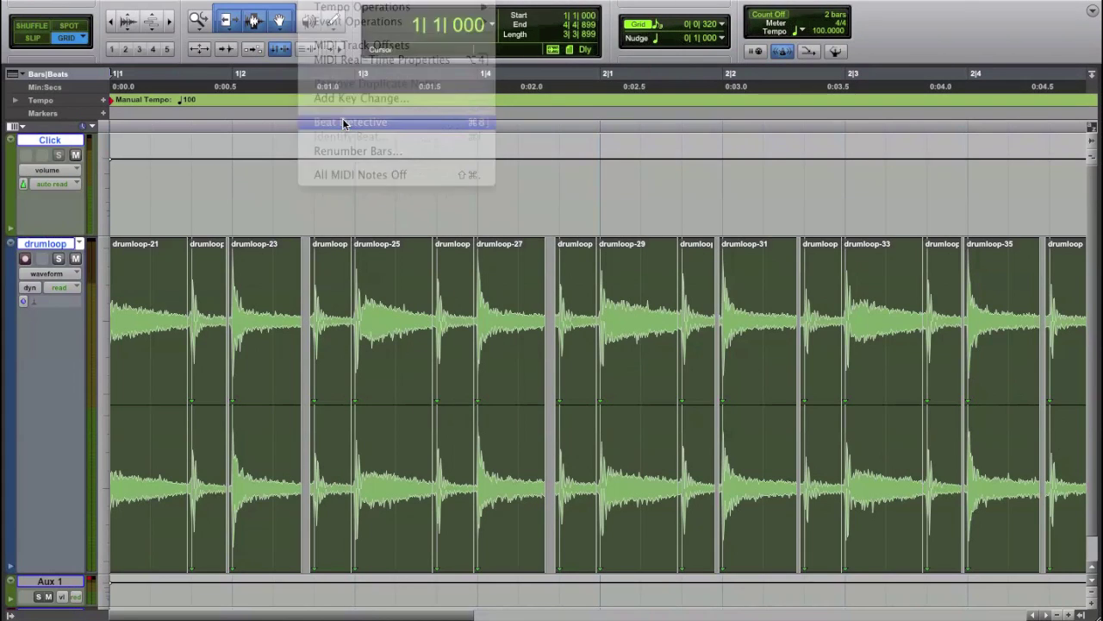
{"action": "left_click", "coordinate": [264, 150]}
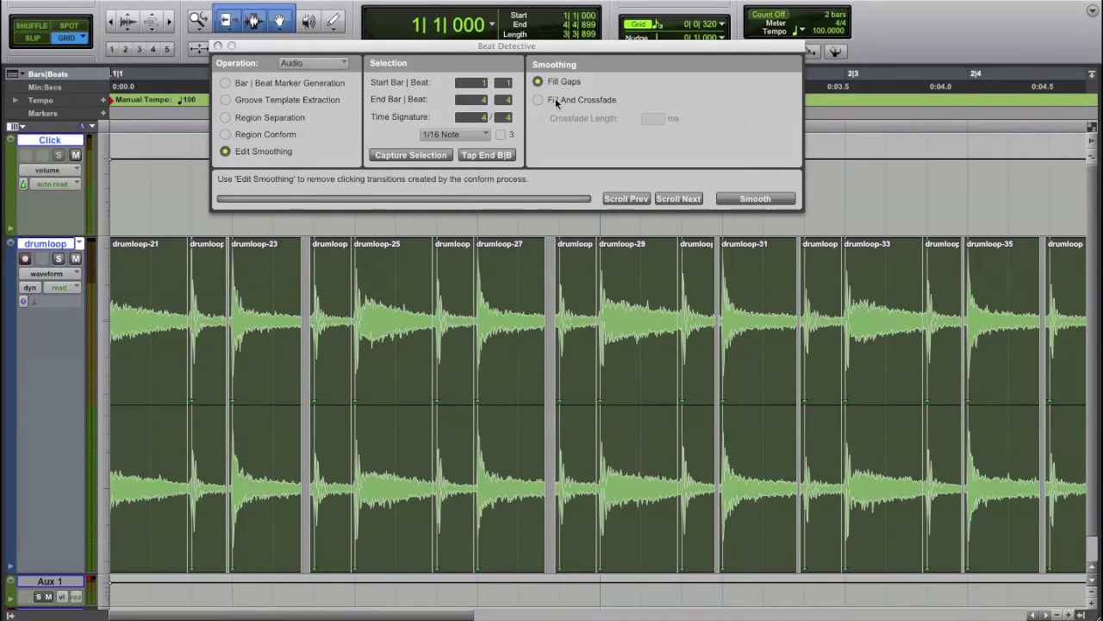
{"action": "left_click", "coordinate": [770, 199]}
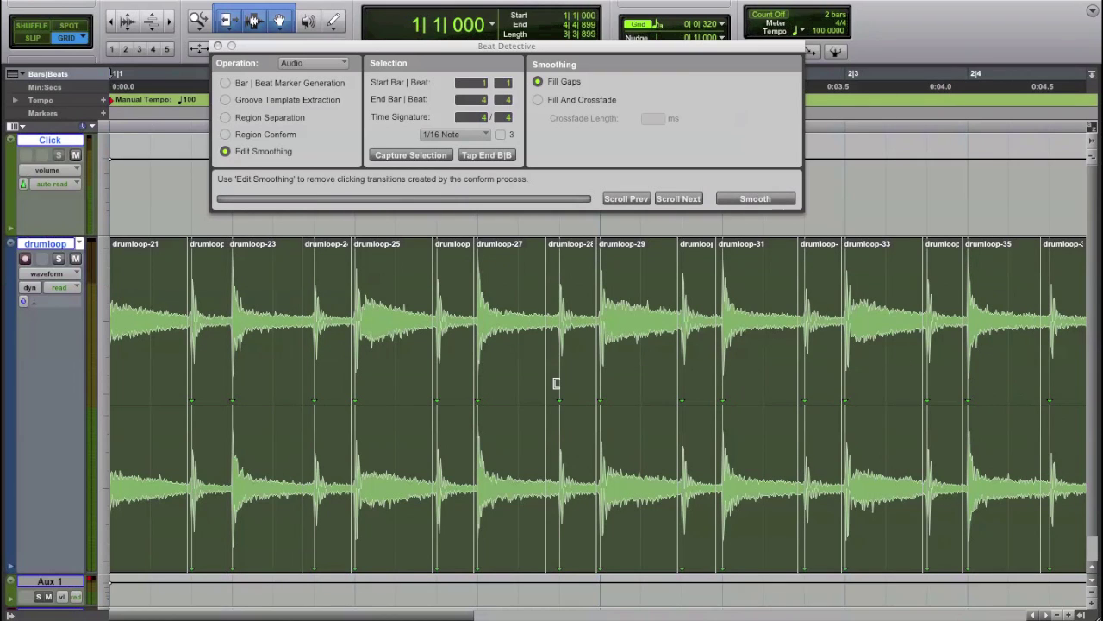
Step: Play the smoothed drum loop from the start
{"action": "key", "text": "Return"}
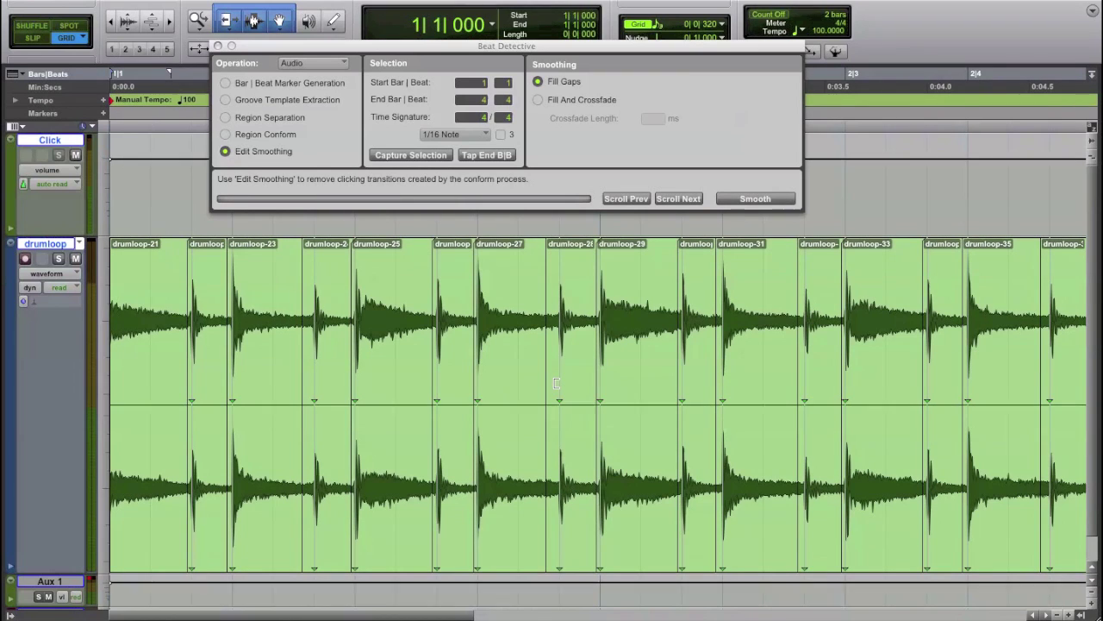
{"action": "key", "text": "space"}
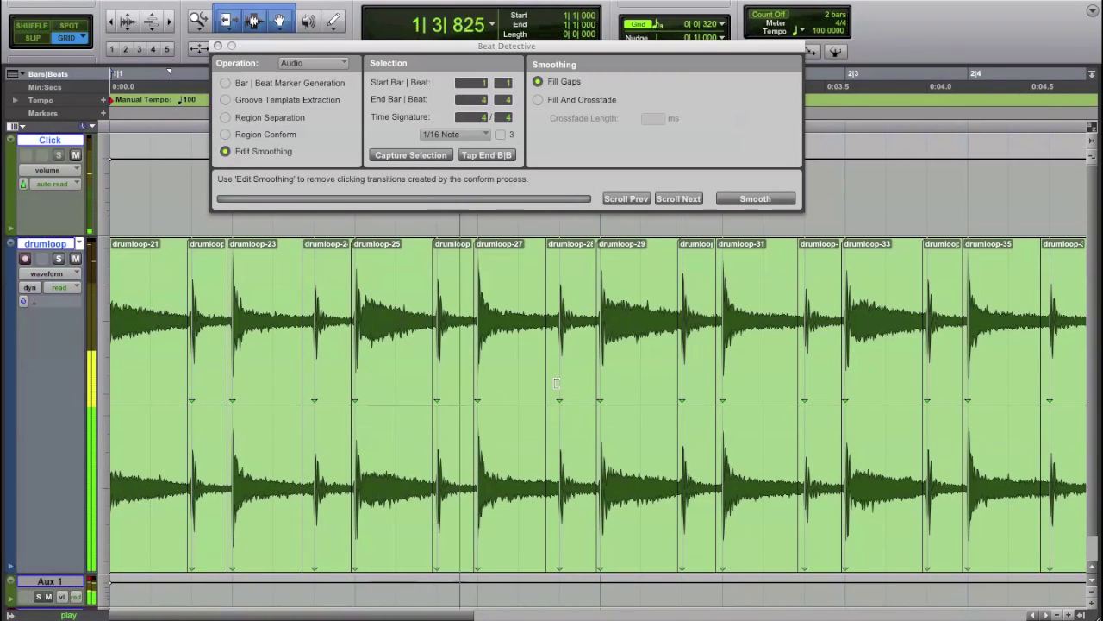
{"action": "key", "text": "super+bracketleft"}
{"action": "key", "text": "super+bracketleft"}
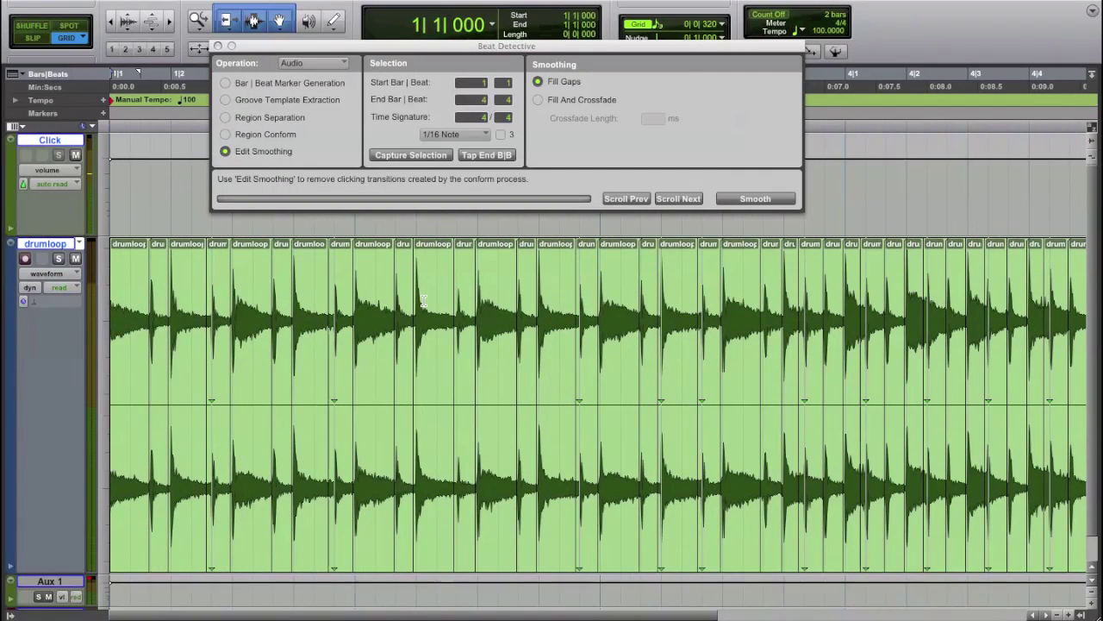
Step: Close Beat Detective and apply centered, equal-power 20 ms batch fades across all the drum loop regions
{"action": "left_click", "coordinate": [217, 46]}
{"action": "key", "text": "super+bracketleft"}
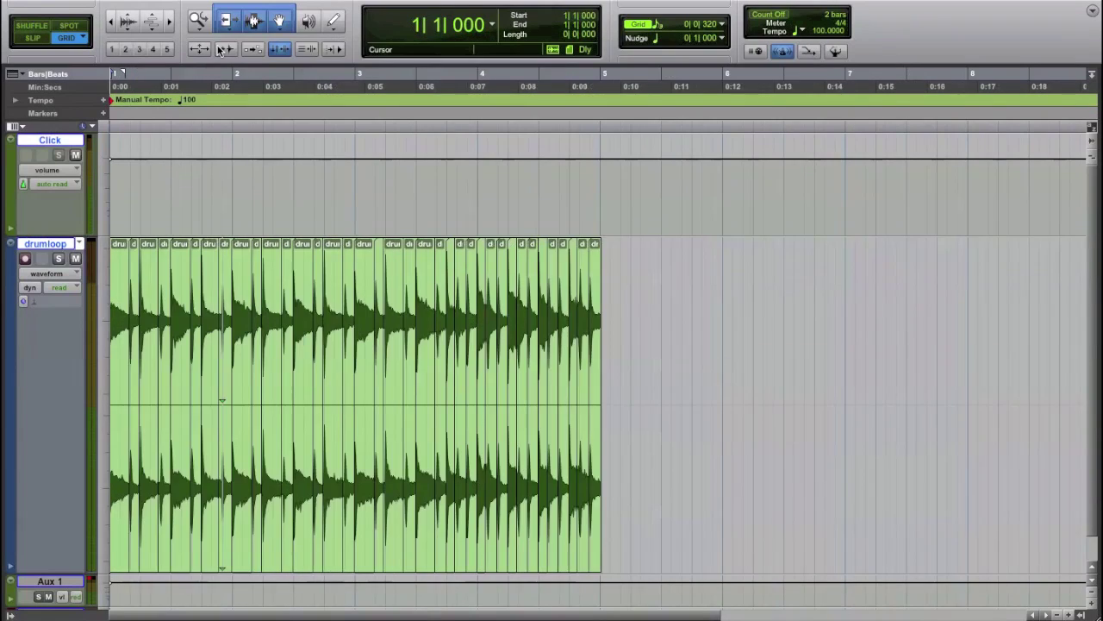
{"action": "left_click_drag", "start_coordinate": [630, 289], "coordinate": [1, 301]}
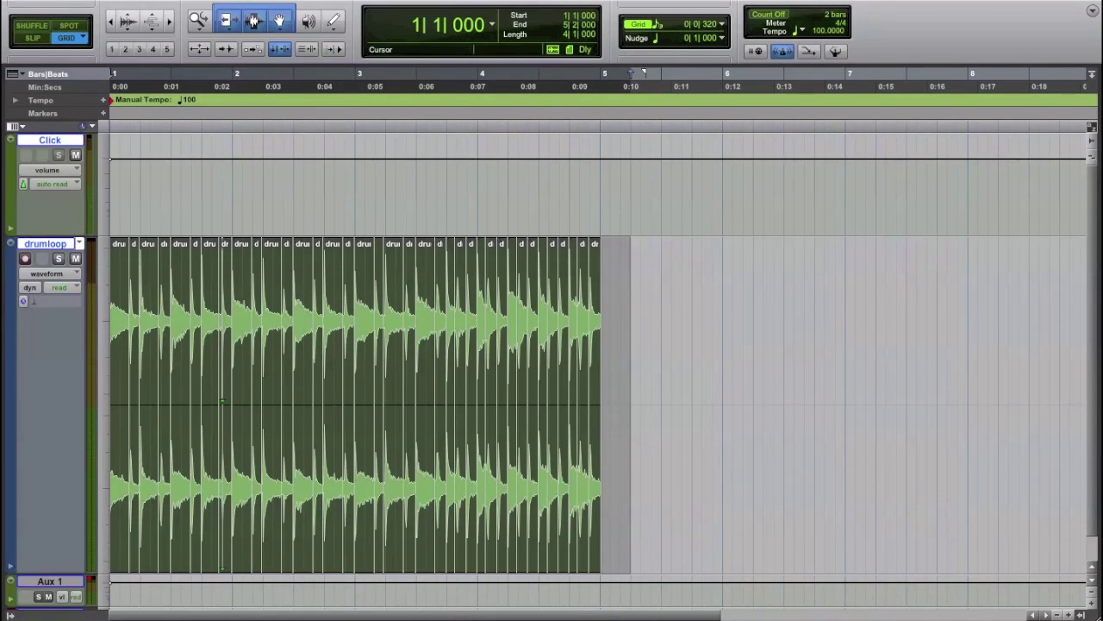
{"action": "left_click", "coordinate": [147, 0]}
{"action": "mouse_move", "coordinate": [266, 459]}
{"action": "left_click", "coordinate": [330, 461]}
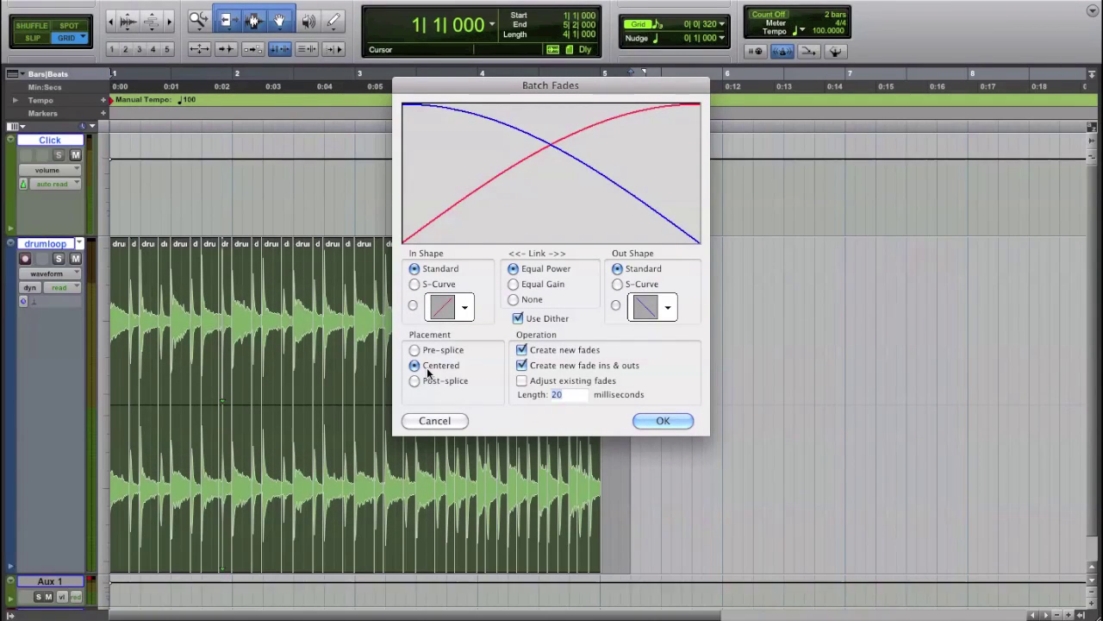
{"action": "left_click", "coordinate": [675, 420]}
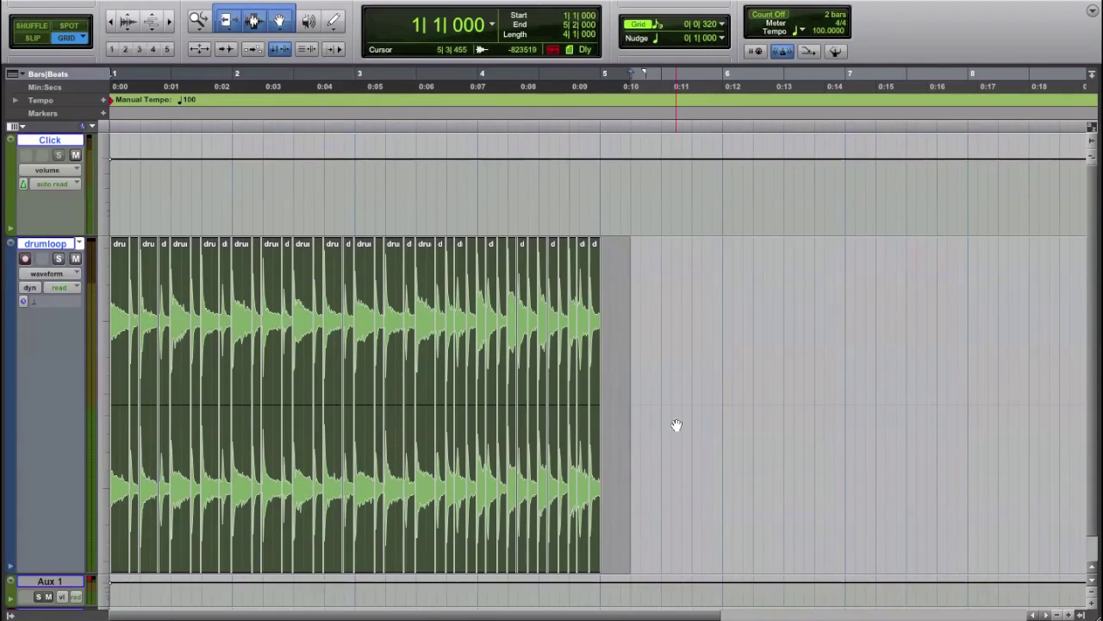
Step: Examine the crossfades between the drum slices and play back the whole loop
{"action": "key", "text": "super+bracketright"}
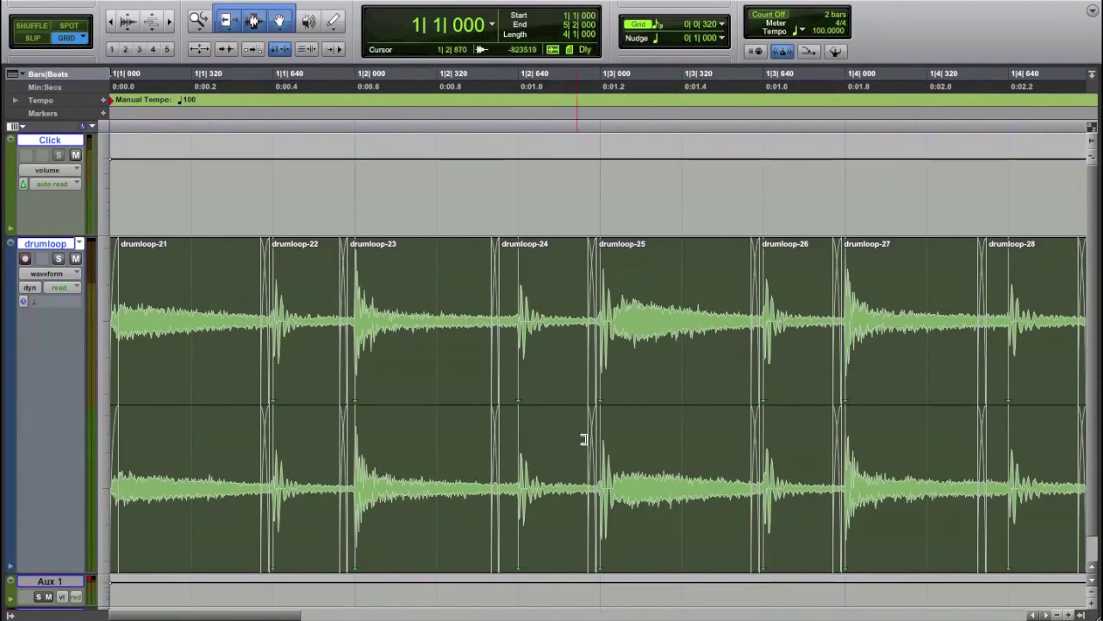
{"action": "key", "text": "super+bracketleft"}
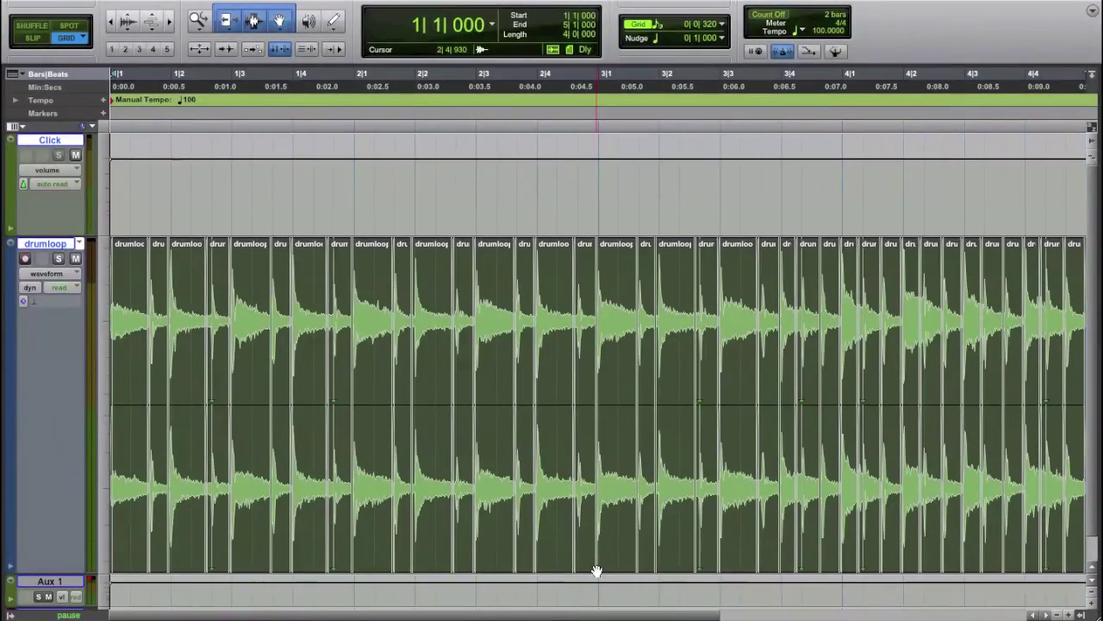
{"action": "key", "text": "space"}
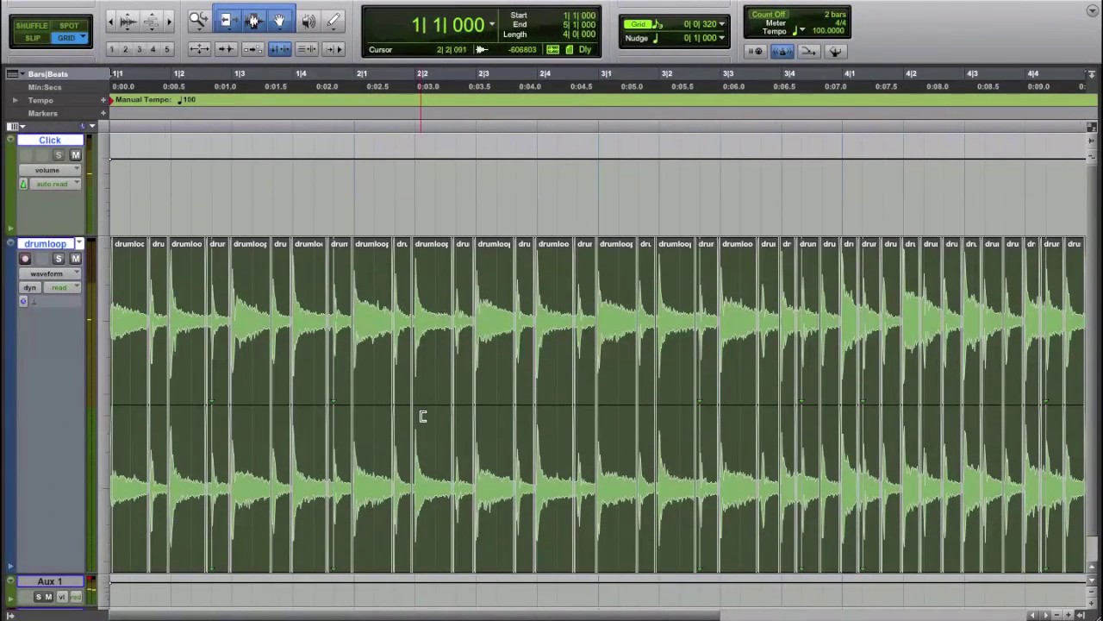
{"action": "key", "text": "ctrl+bracketleft"}
{"action": "key", "text": "ctrl+bracketright"}
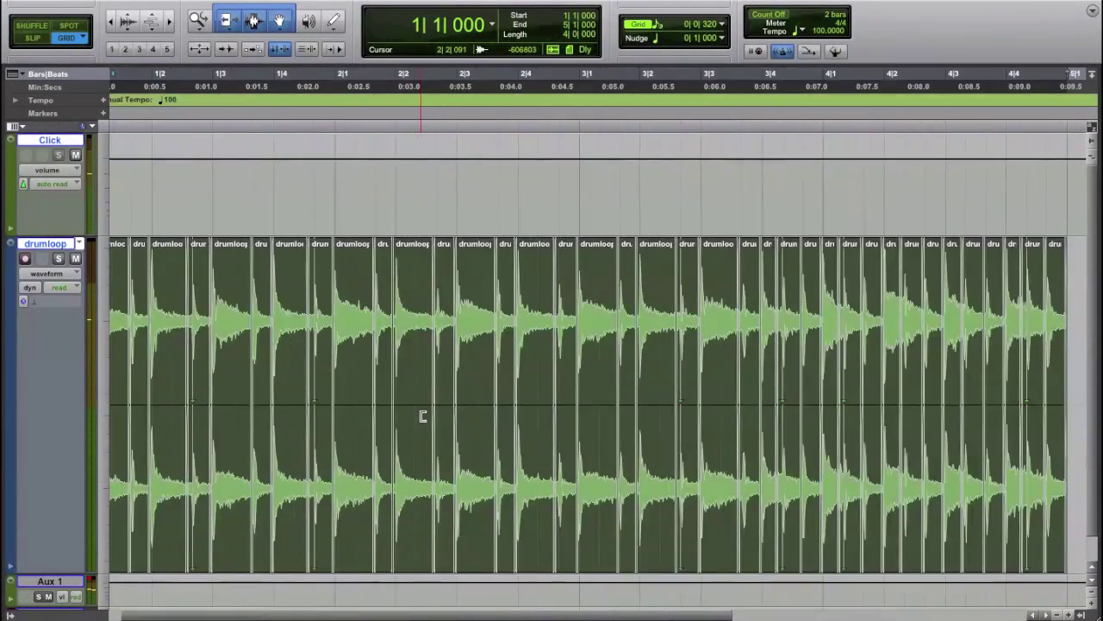
{"action": "key", "text": "ctrl+bracketleft"}
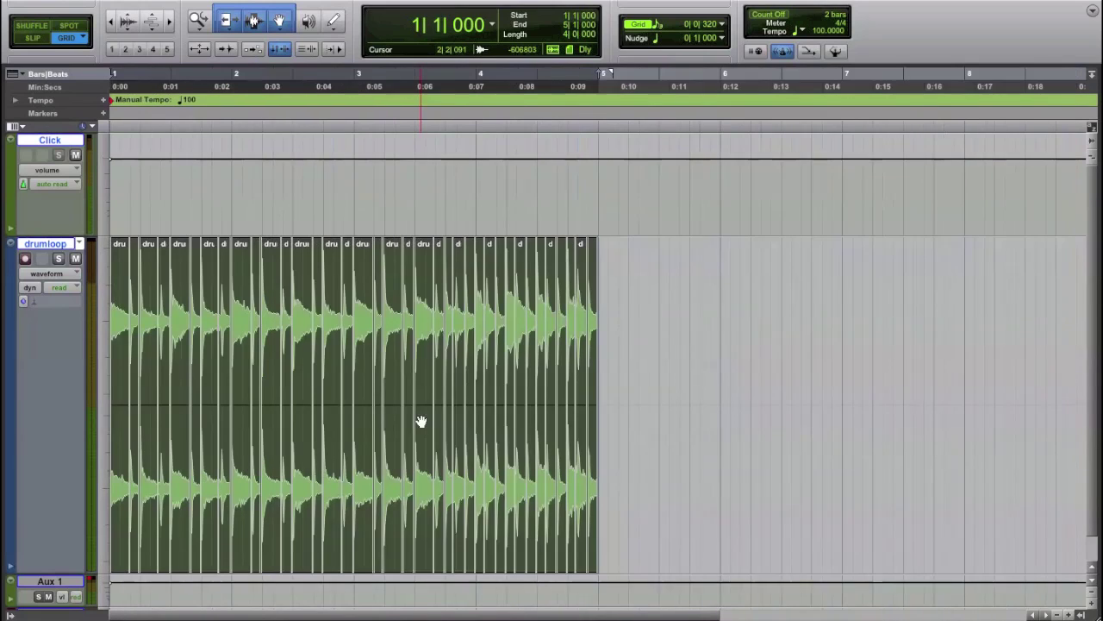